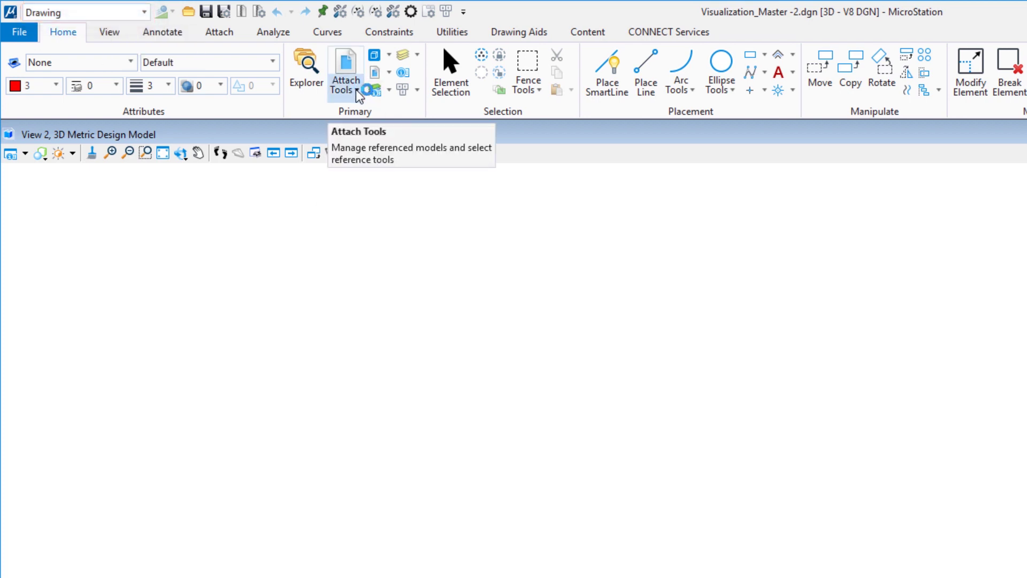
- Open the References manager and start attaching a reference to the 3D Metric Design Model
left_click(357, 91)
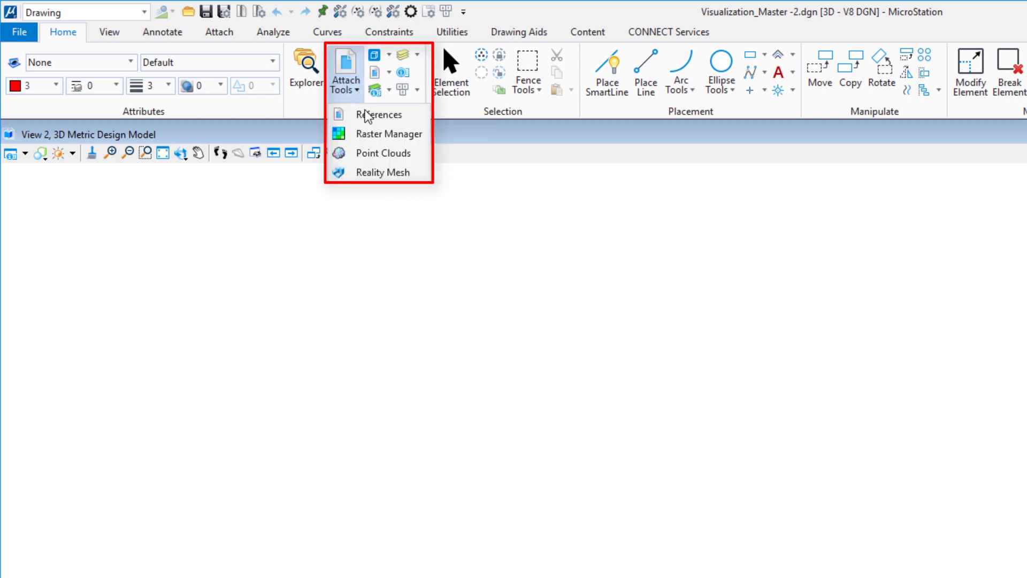
left_click(358, 112)
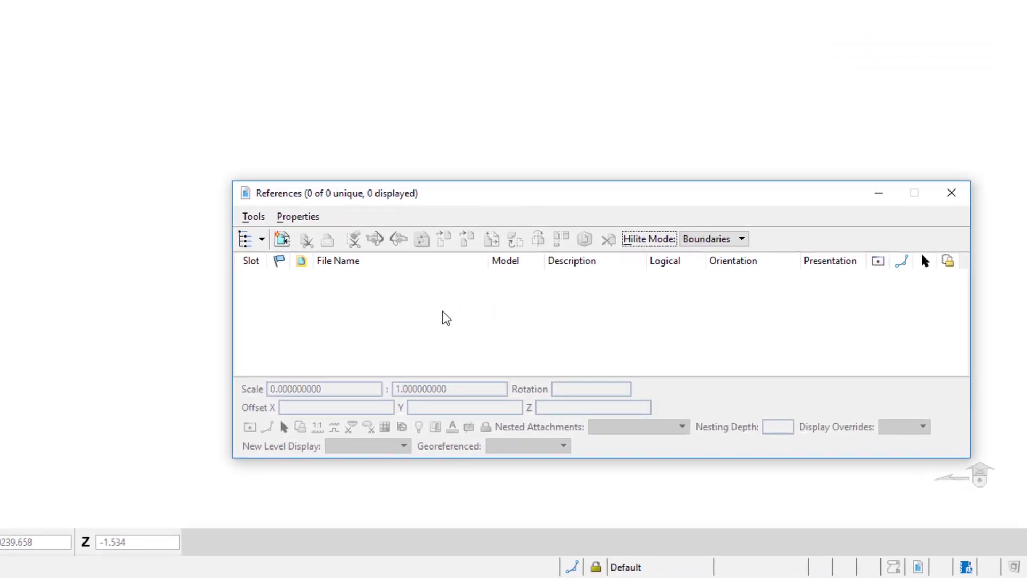
left_click(282, 240)
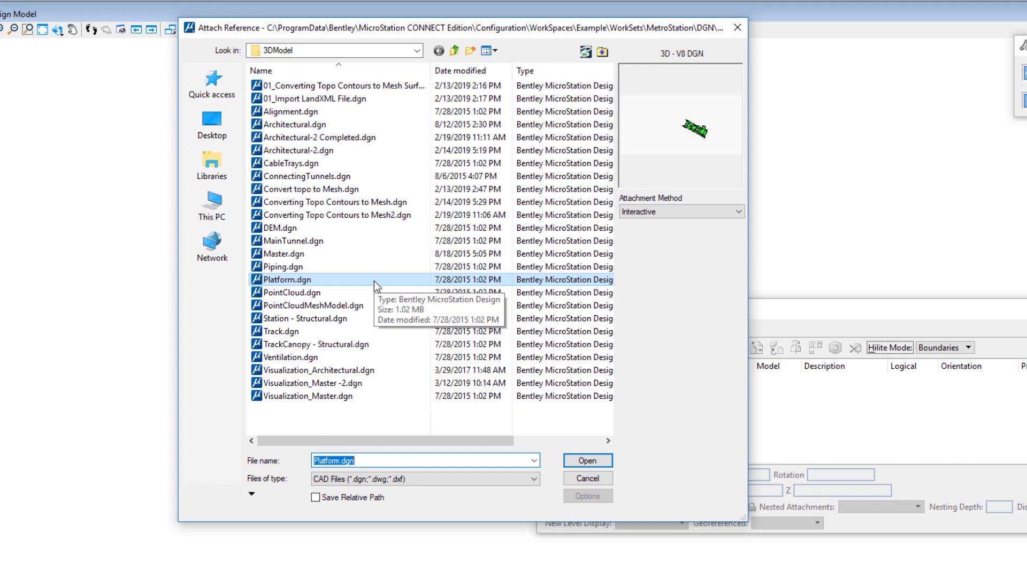
- Choose Platform.dgn as the reference file, keeping the CAD Files type and the Interactive attachment method
left_click(373, 478)
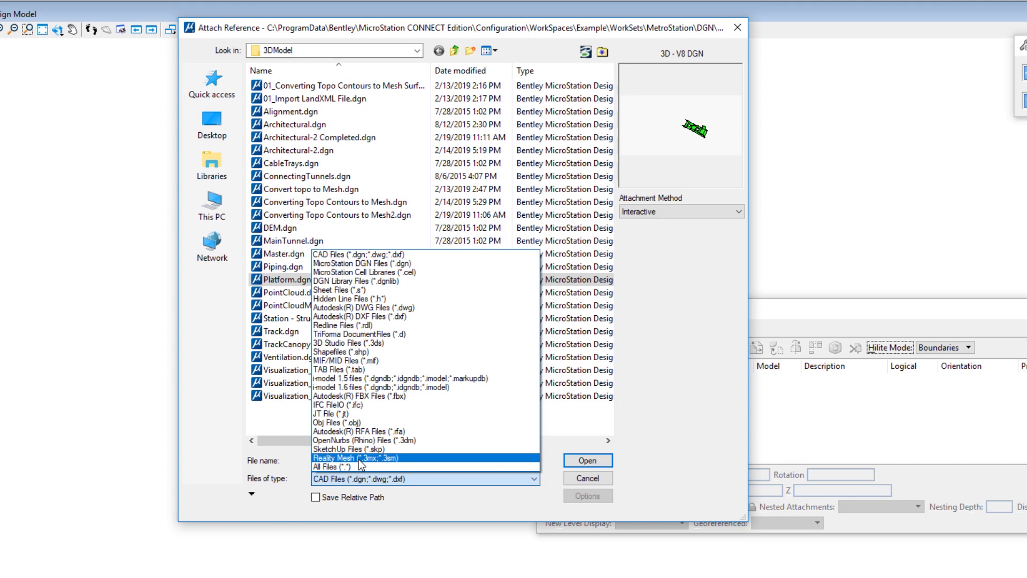
left_click(410, 511)
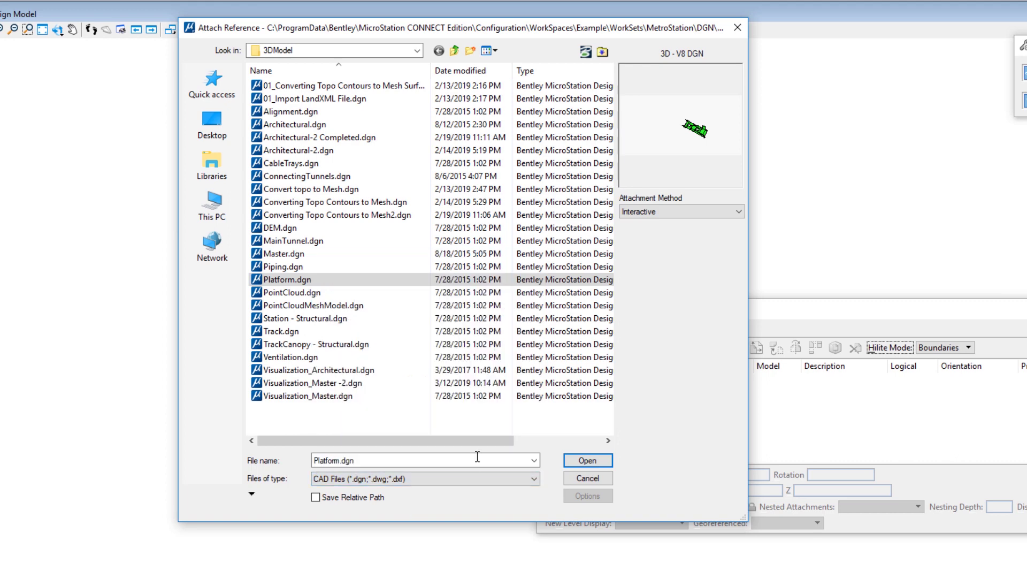
left_click(675, 211)
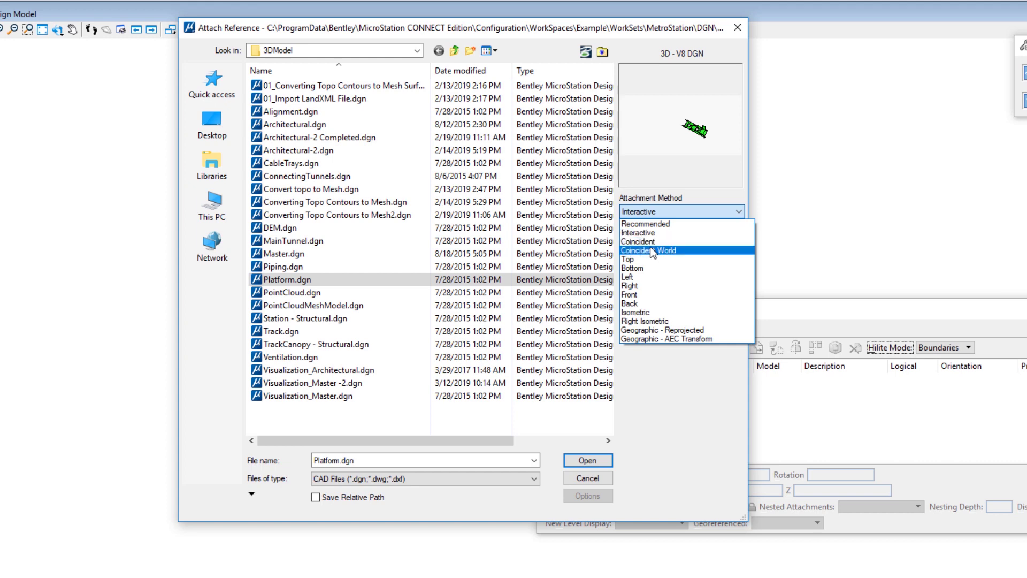
left_click(650, 392)
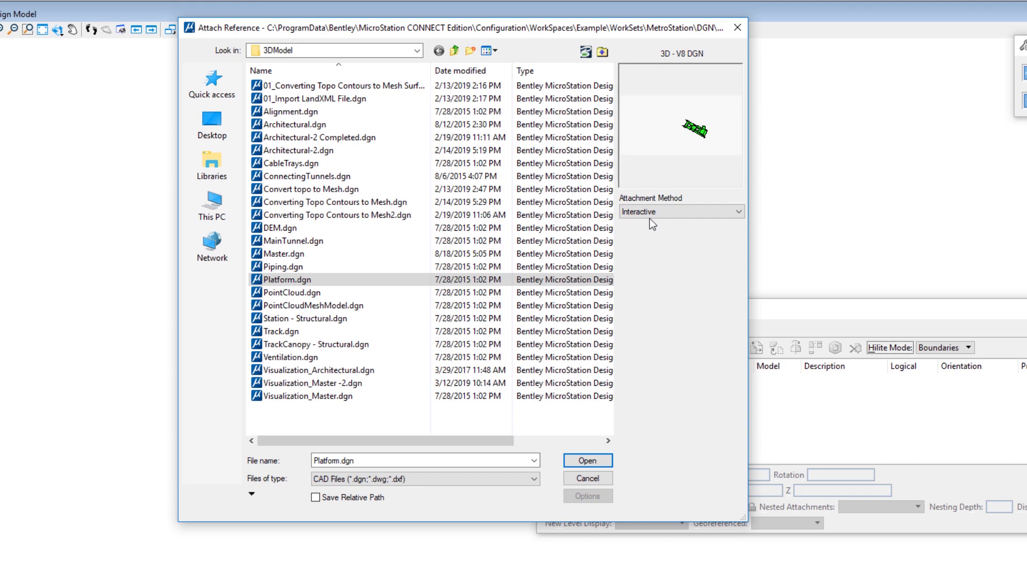
left_click(287, 280)
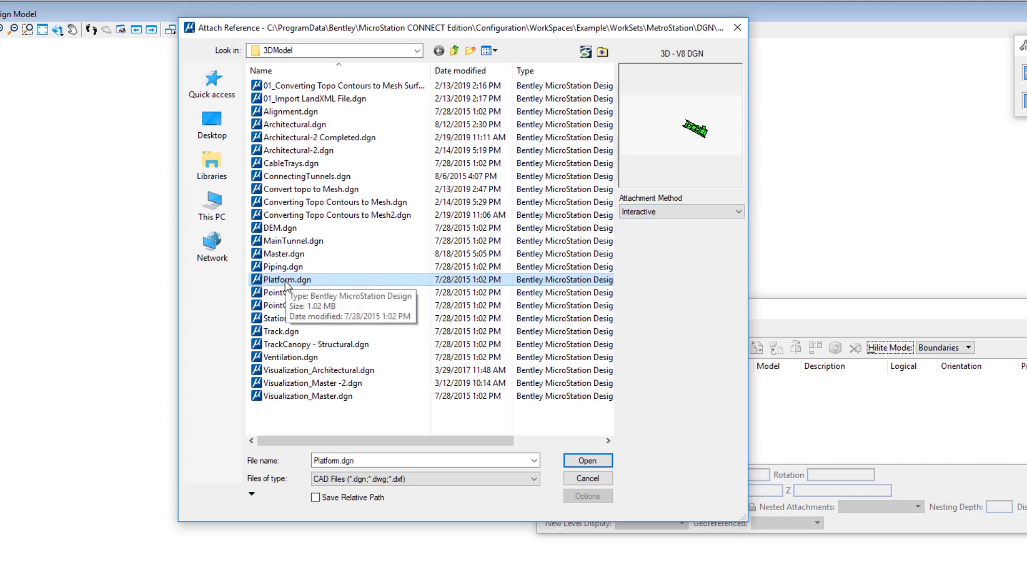
left_click(587, 461)
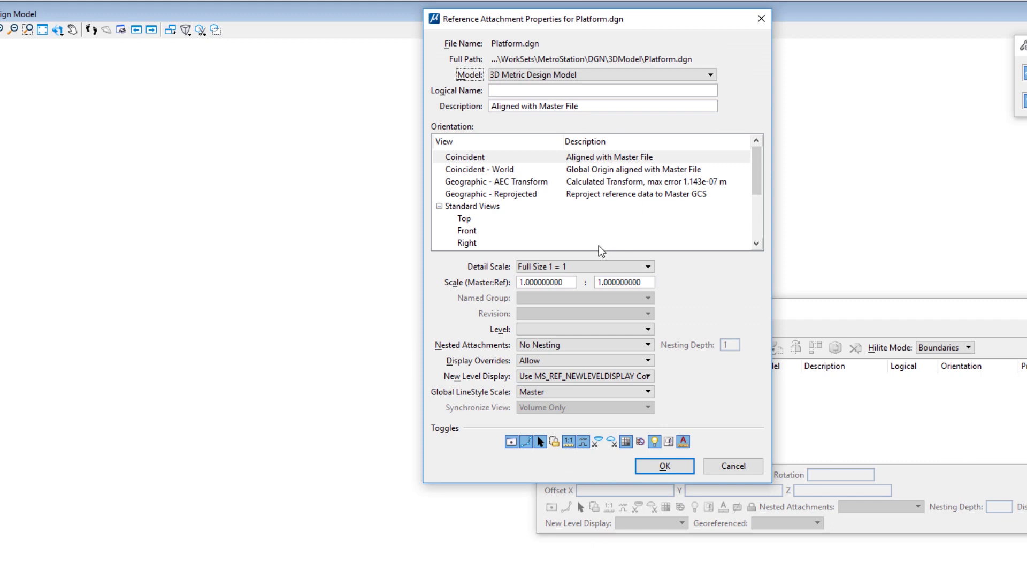
- Attach Platform.dgn's 3D Metric Design Model with the Coincident - World orientation and No Nesting
left_click_drag(553, 19, 463, 30)
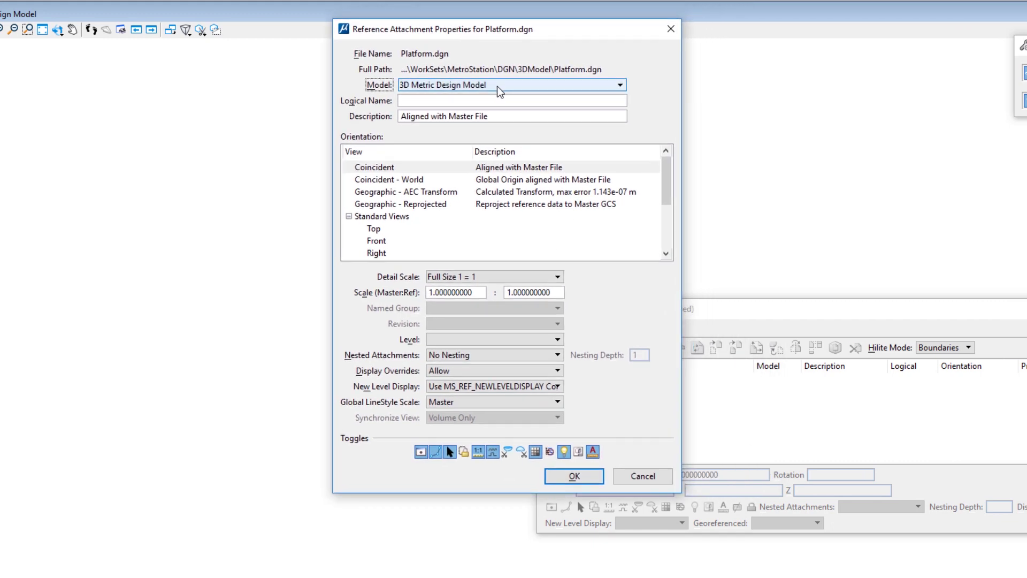
left_click(482, 85)
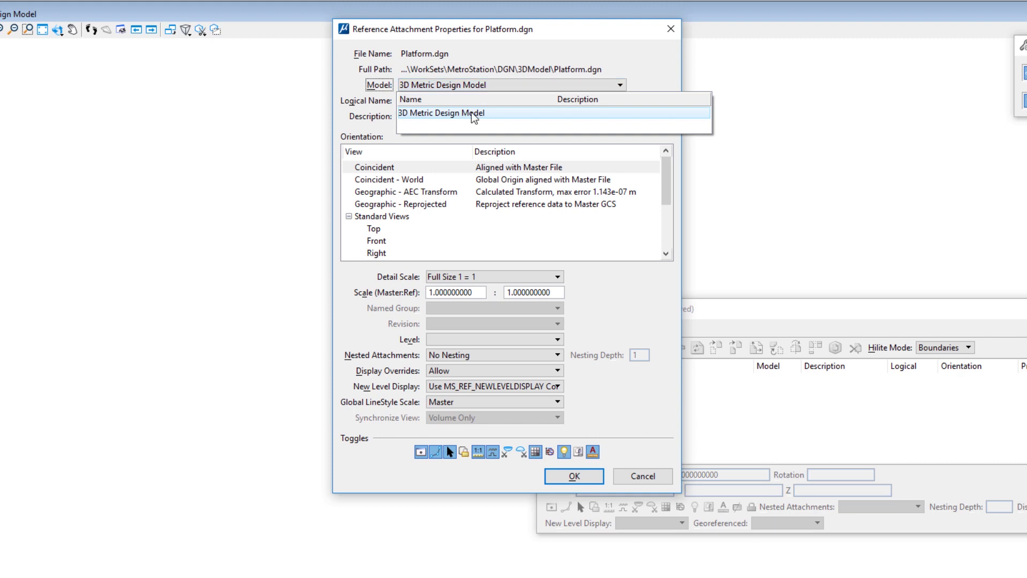
left_click(470, 111)
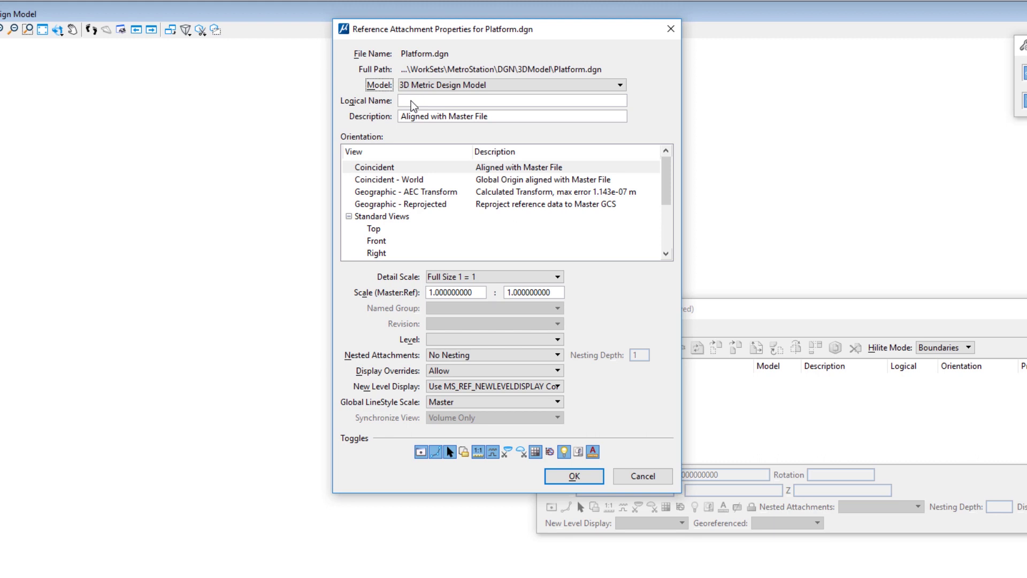
left_click(412, 180)
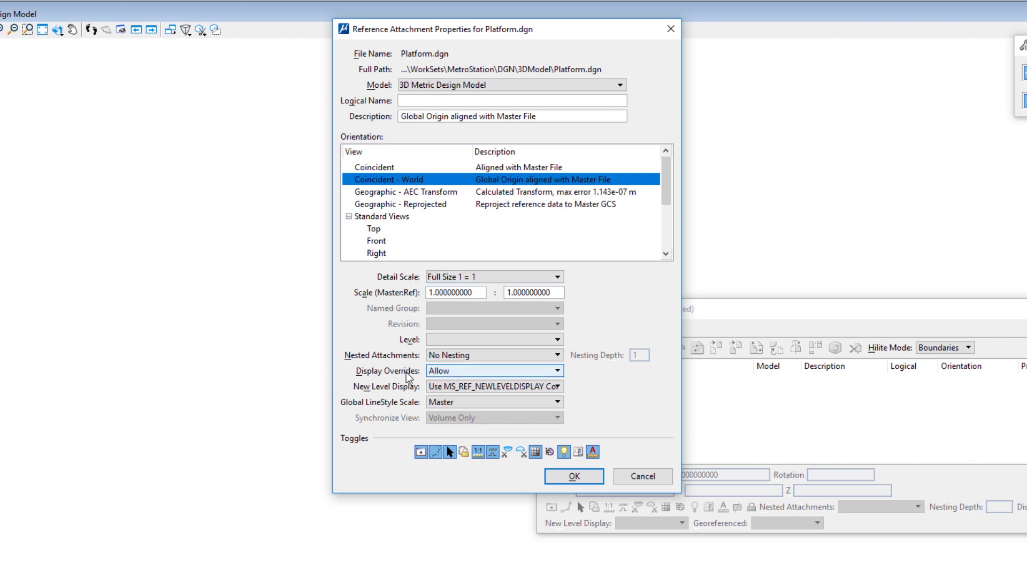
left_click(458, 355)
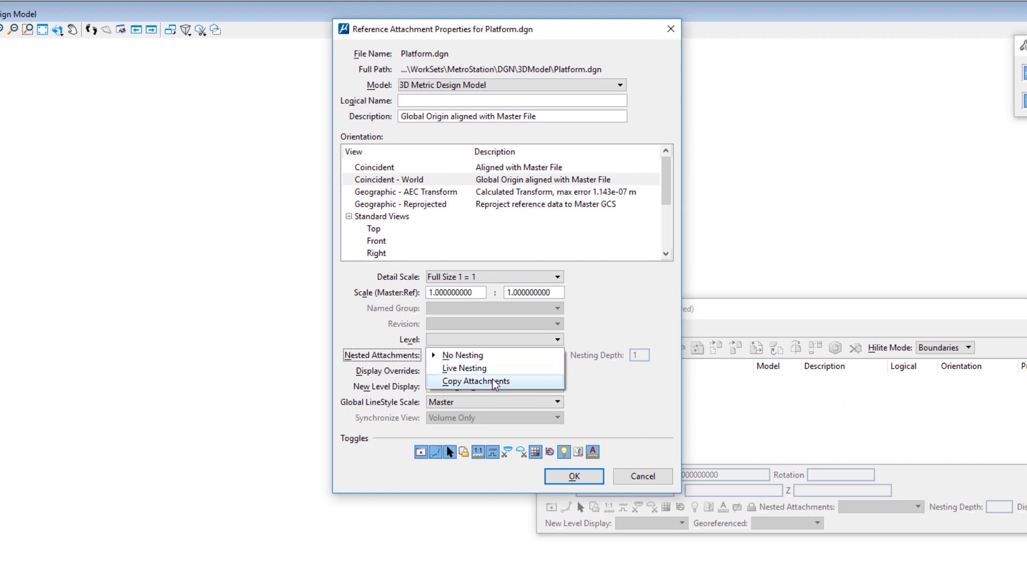
left_click(483, 354)
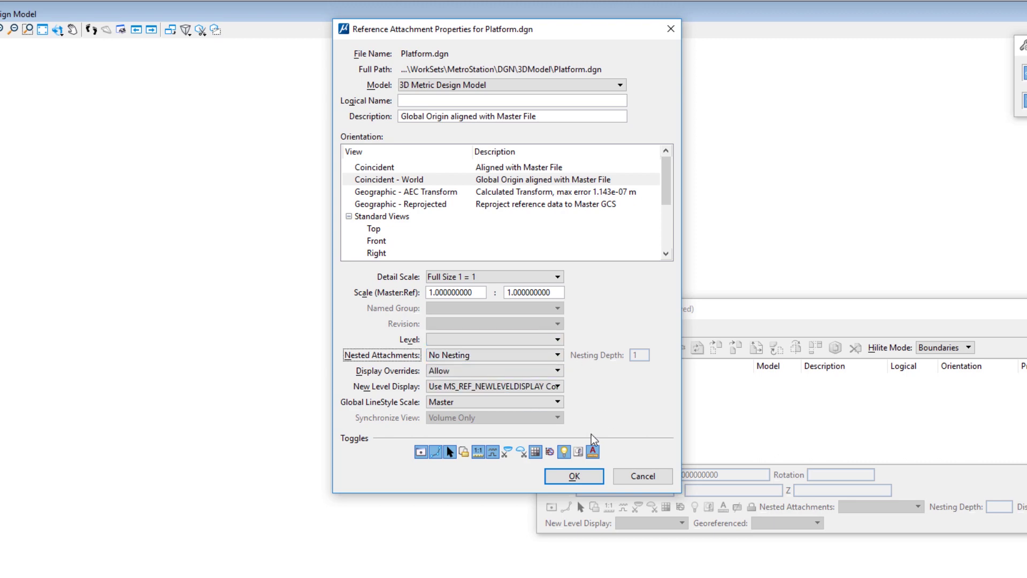
left_click(571, 475)
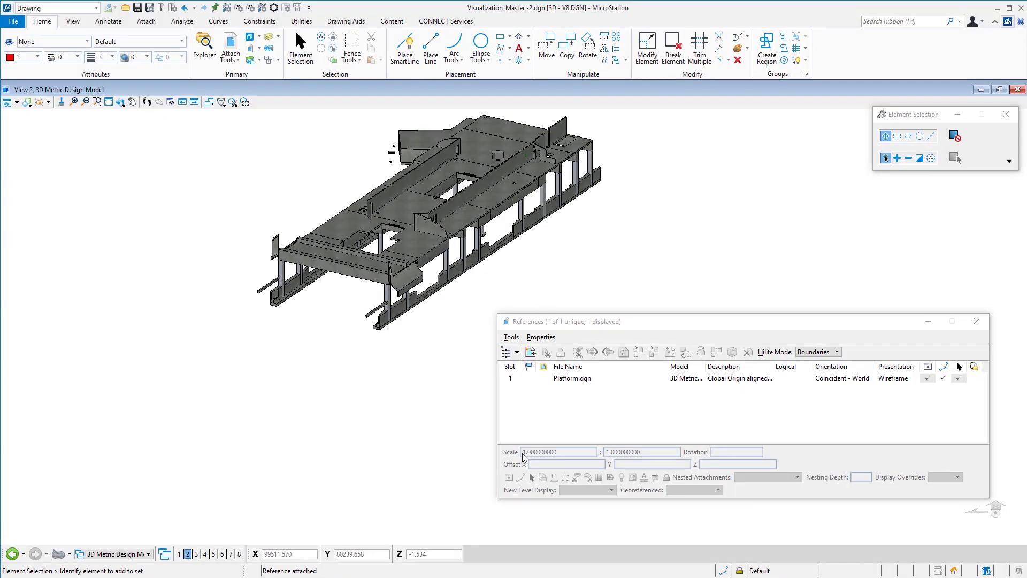
- Turn the display of the Platform.dgn reference off and back on
left_click_drag(599, 323, 569, 323)
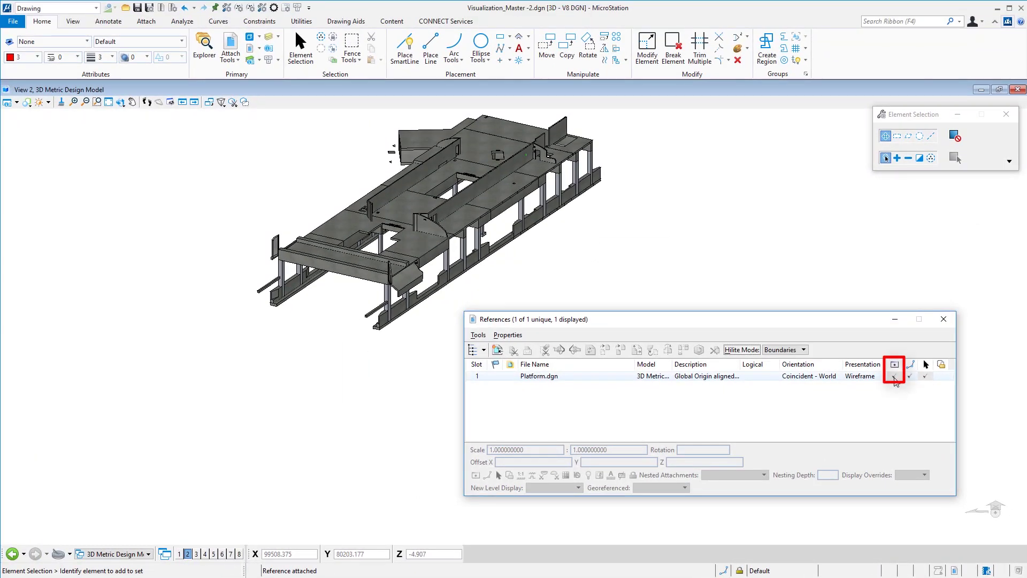
left_click(894, 377)
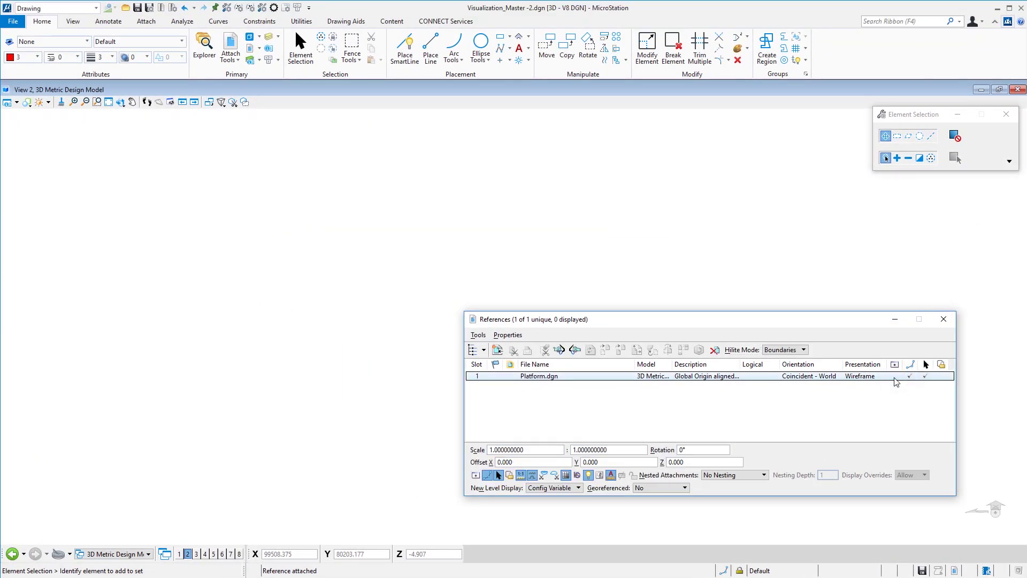
left_click(894, 376)
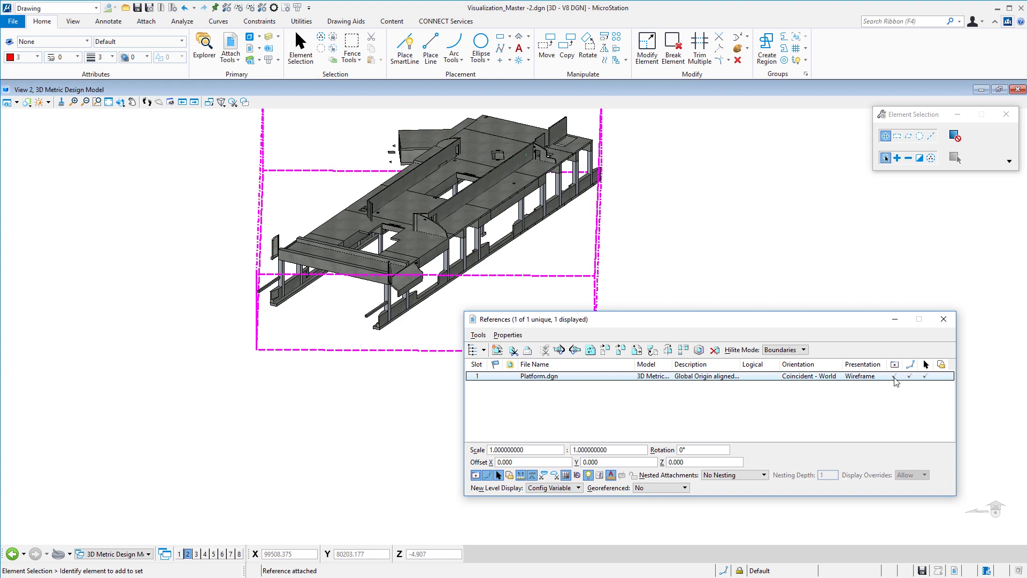
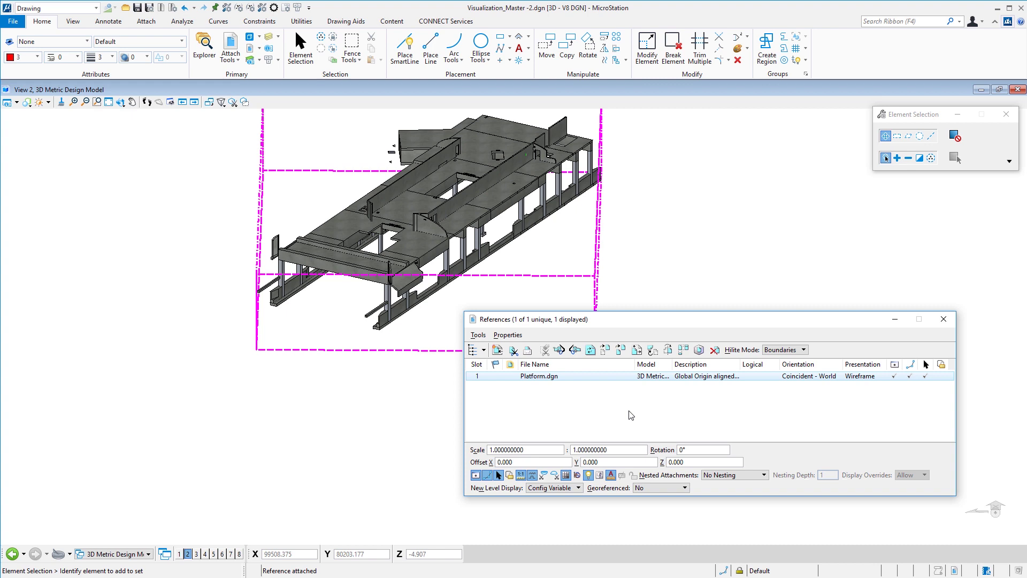
- Attach Track.dgn, TrackCanopy - Structural.dgn, Ventilation.dgn and Visualization_Architectural.dgn together as references using the Coincident World method
left_click(498, 351)
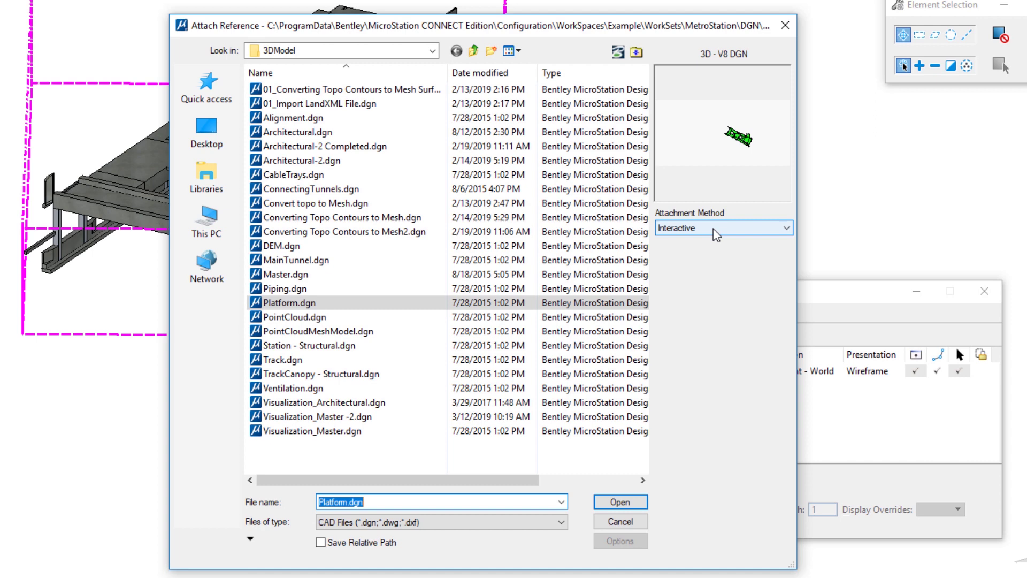
left_click(714, 229)
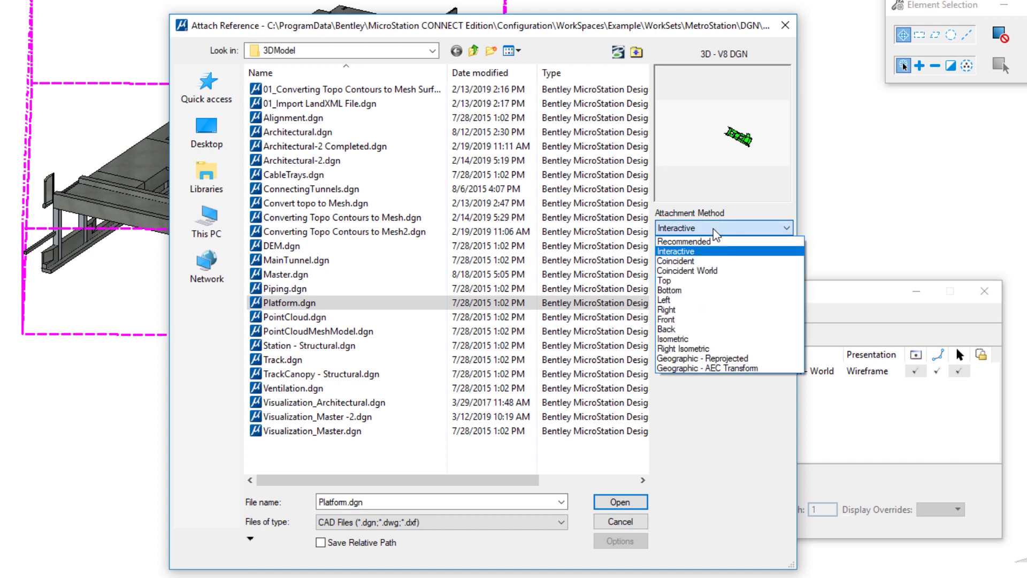
left_click(702, 270)
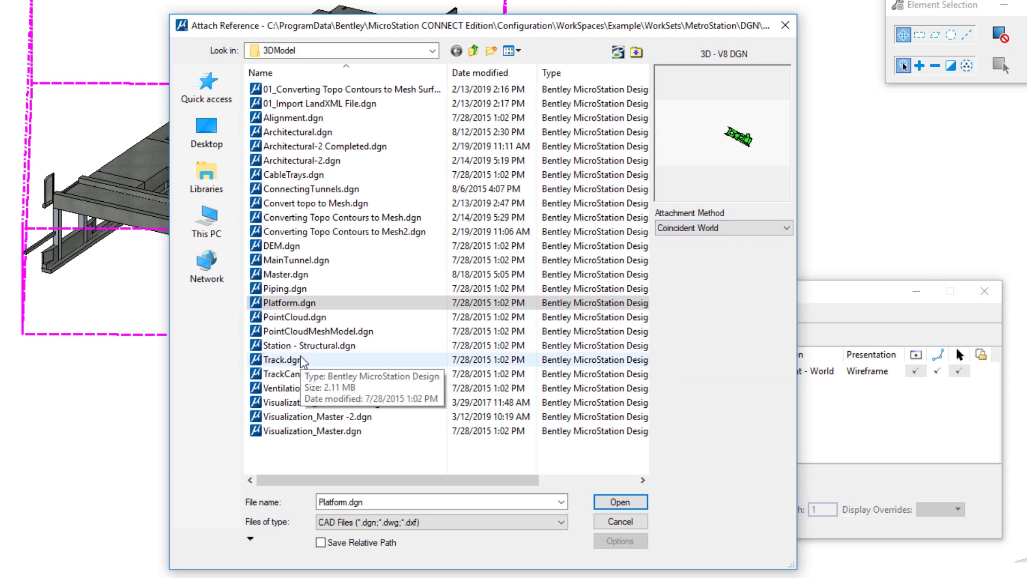
left_click(285, 360)
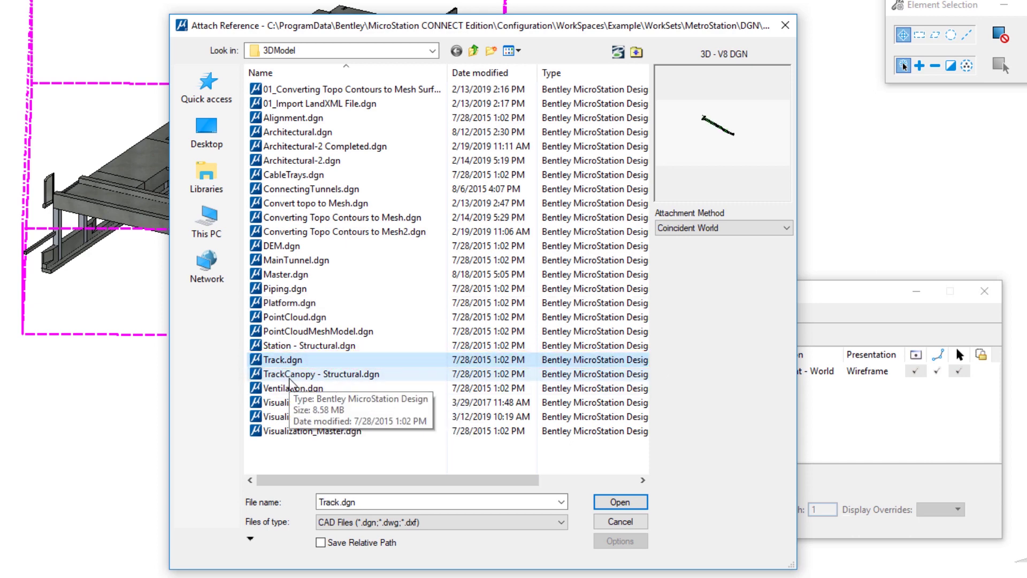
left_click(289, 376, "ctrl")
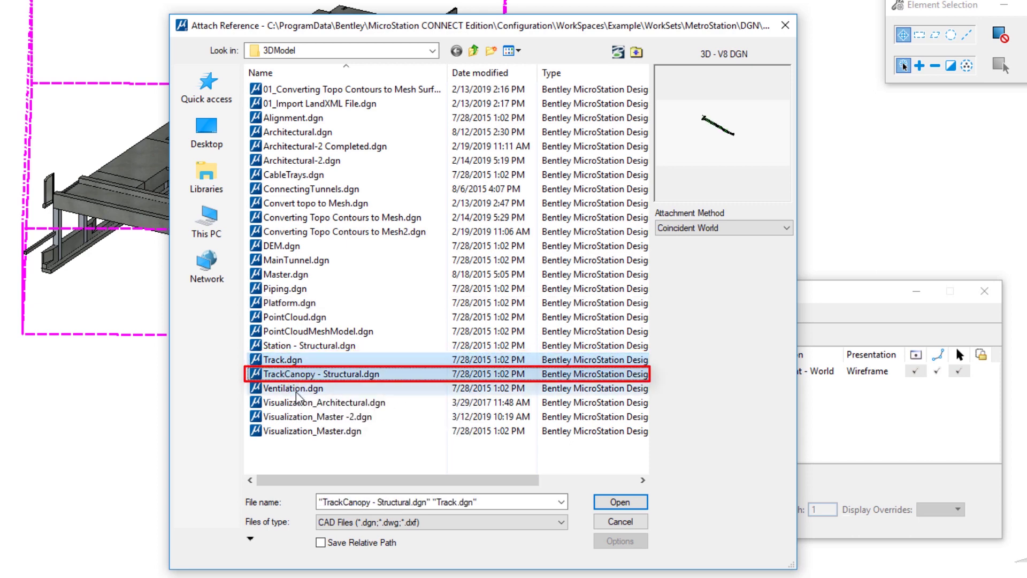
left_click(294, 389, "ctrl")
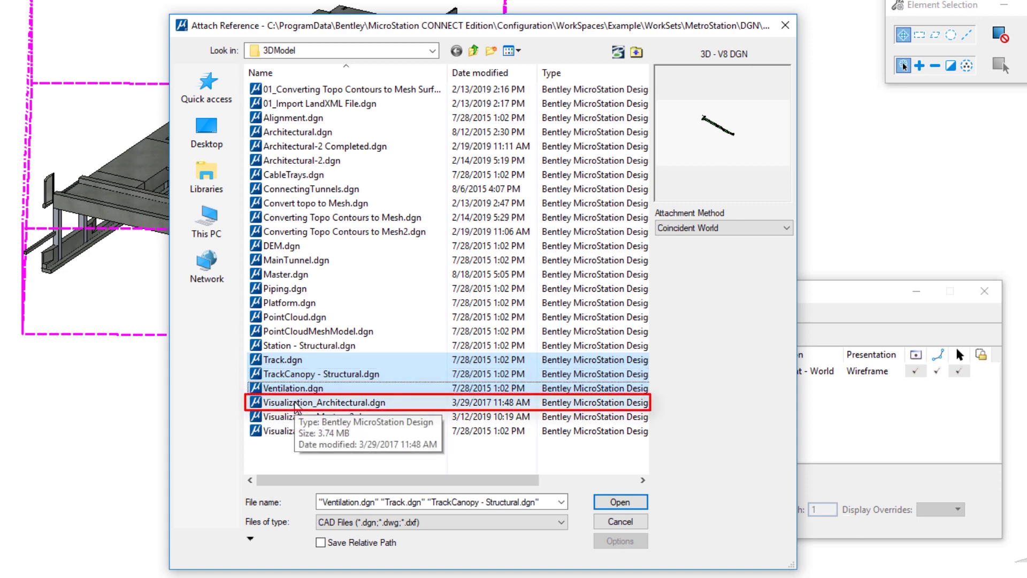
left_click(295, 407, "ctrl")
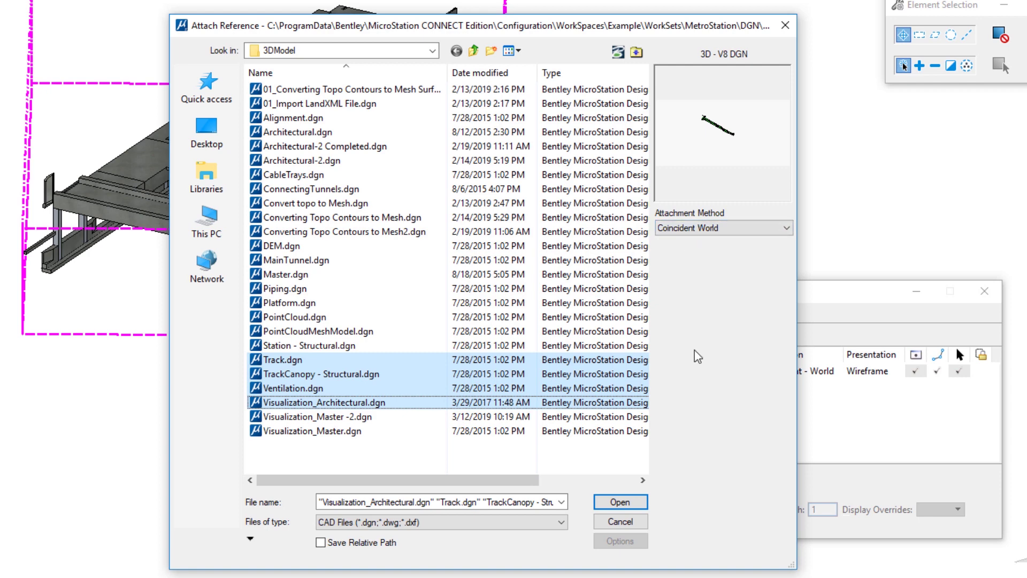
left_click(626, 502)
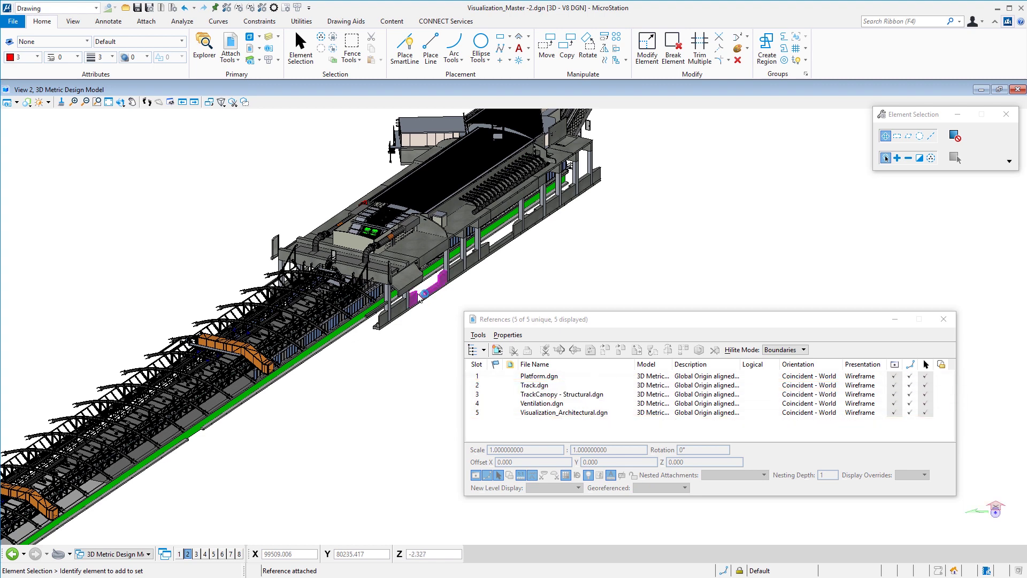
- Set the references' Hilite Mode to Hilite and highlight Track.dgn, followed by Ventilation.dgn, in the view
scroll(420, 296, "down", 2)
left_click_drag(633, 327, 598, 334)
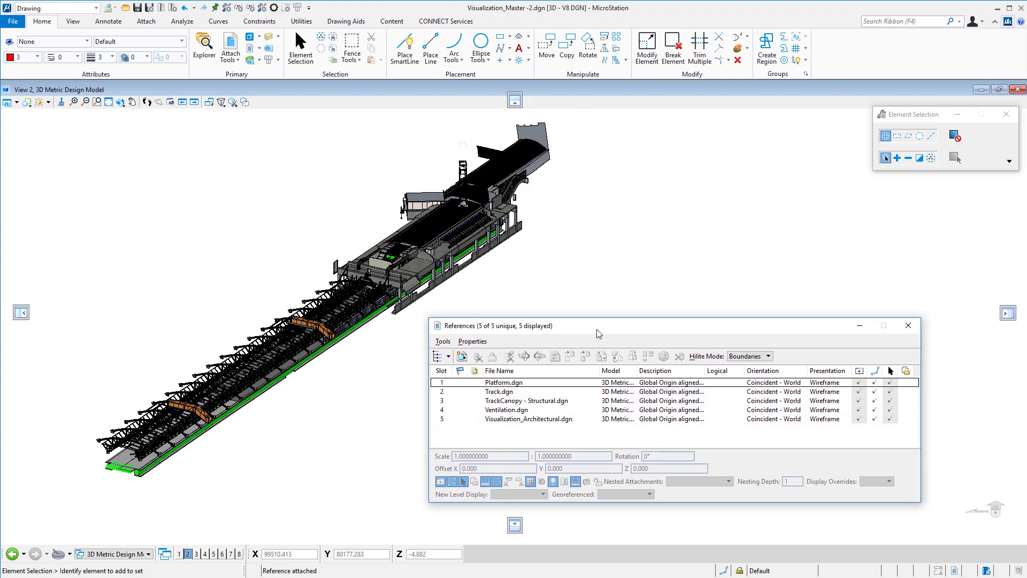
left_click(487, 393)
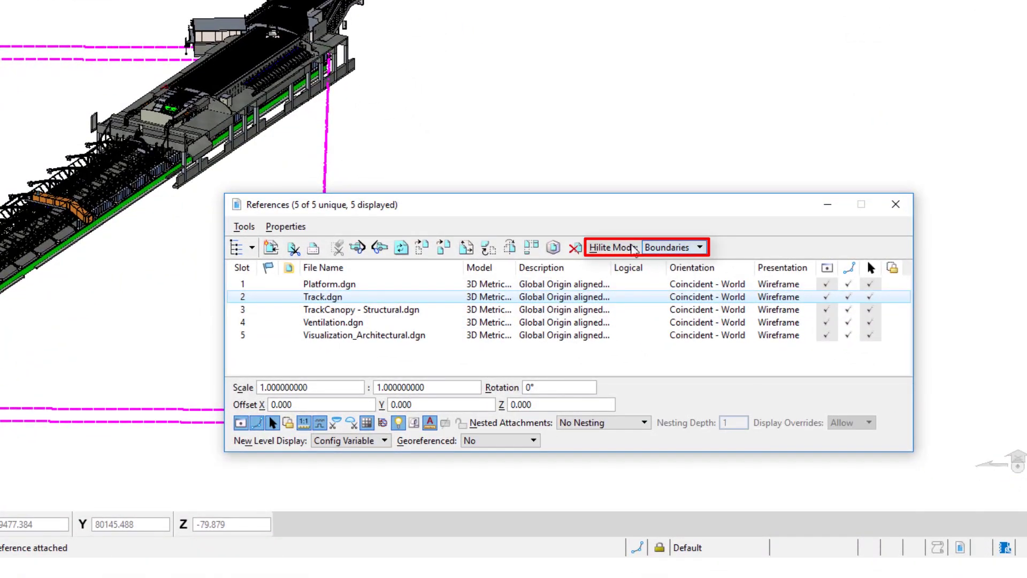
left_click(677, 250)
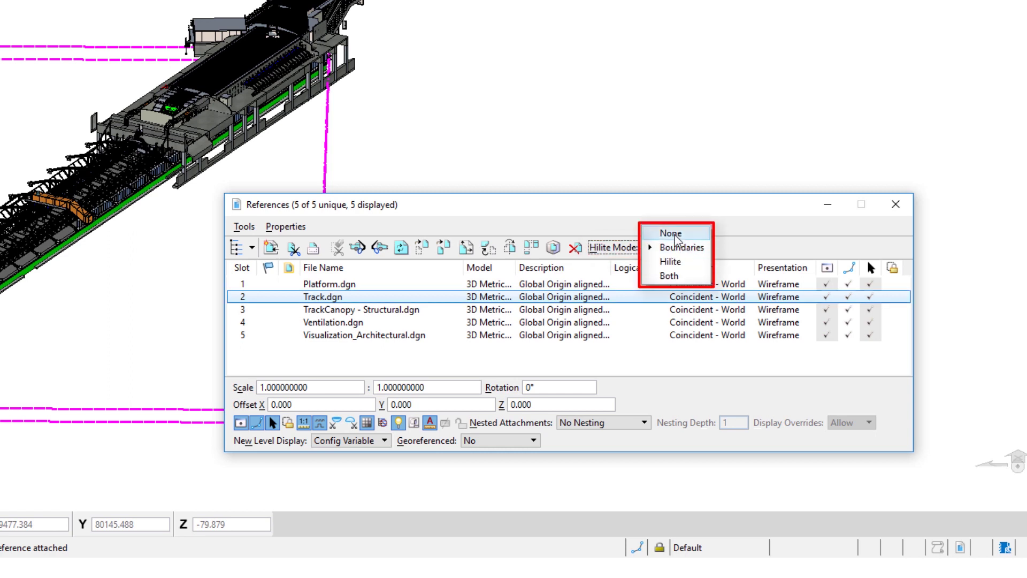
left_click(670, 262)
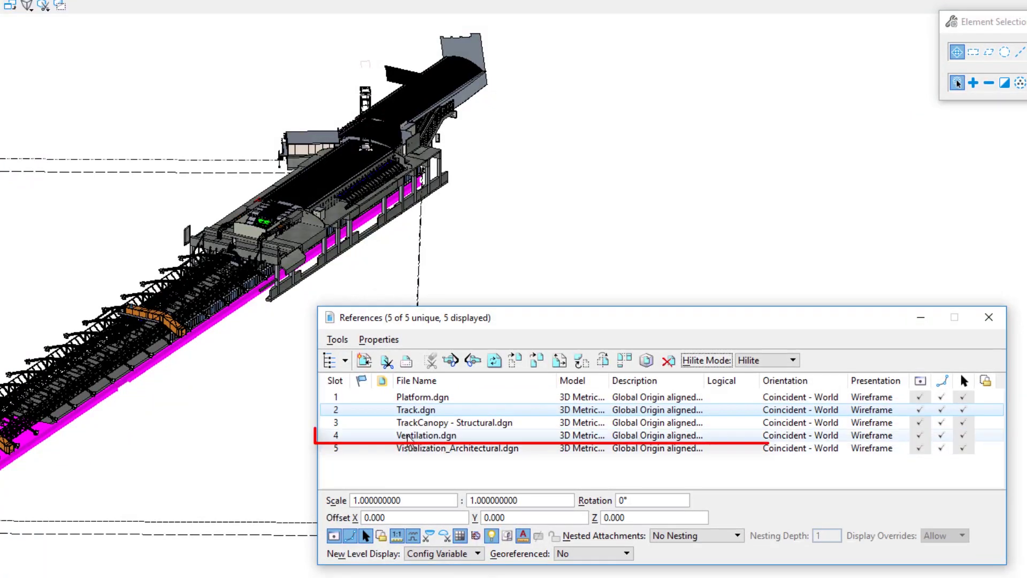
left_click(414, 437)
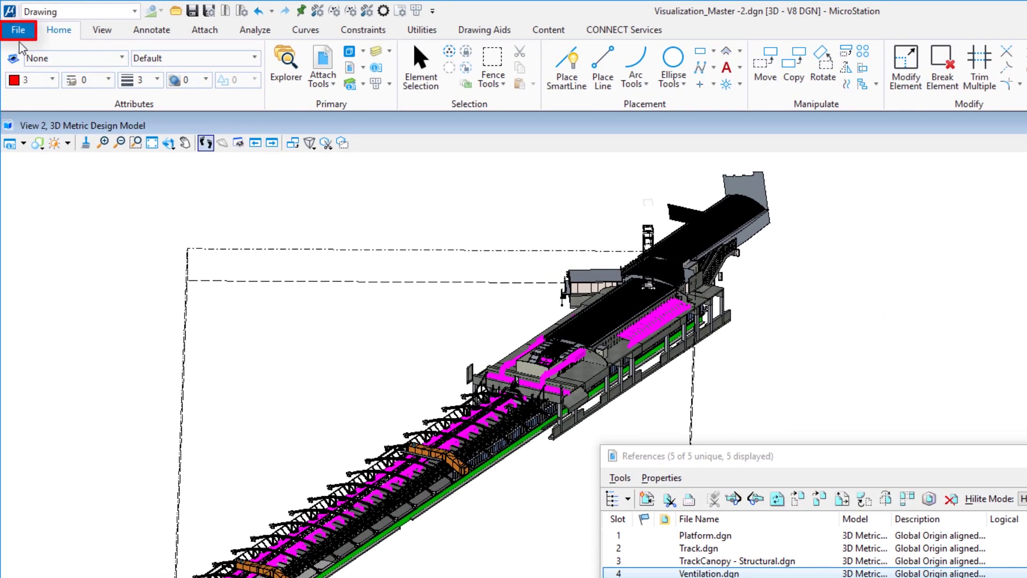
- Close the Visualization_Master -2.dgn design file
left_click(18, 31)
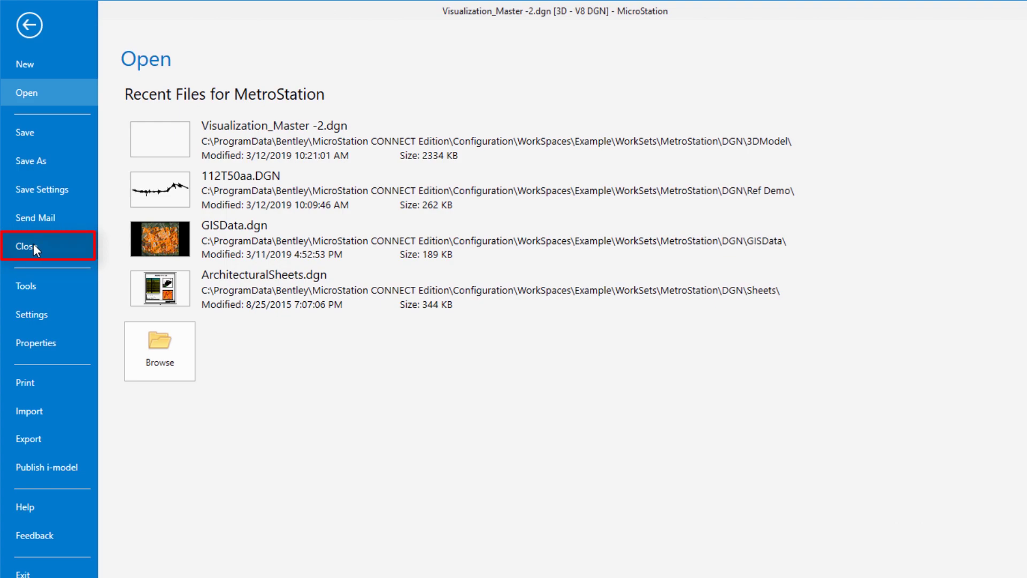
left_click(33, 247)
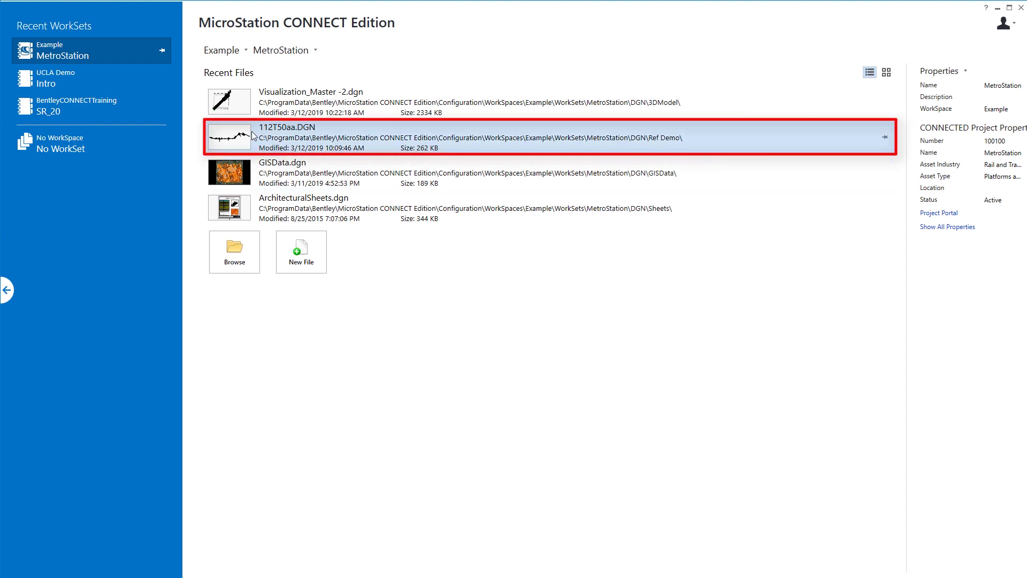
- Open 112T50aa.DGN and attach 112T50bb.dgn and 112T50RW.DGN from the Ref Demo folder as references using the Coincident World method
left_click(229, 140)
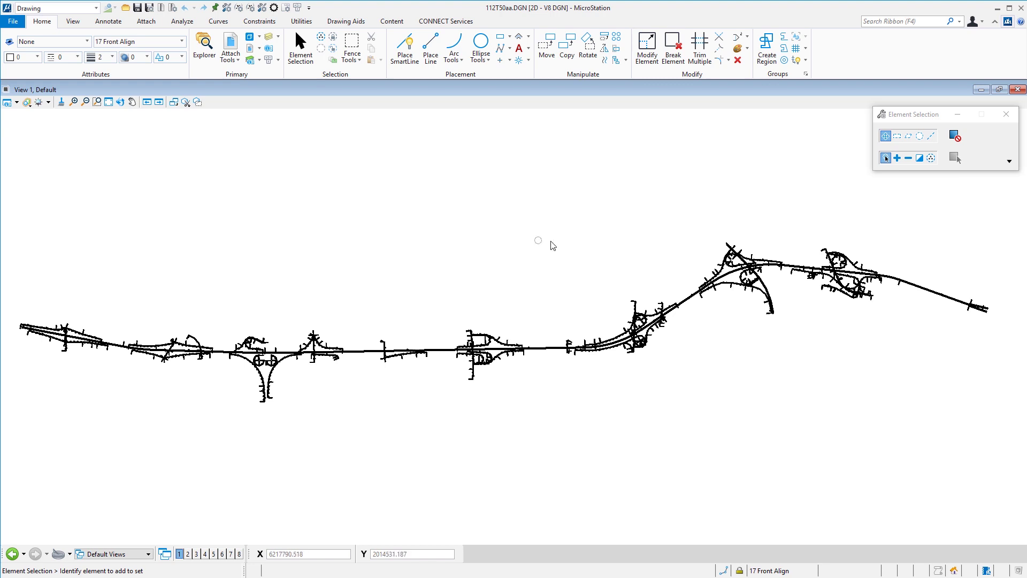
left_click(230, 43)
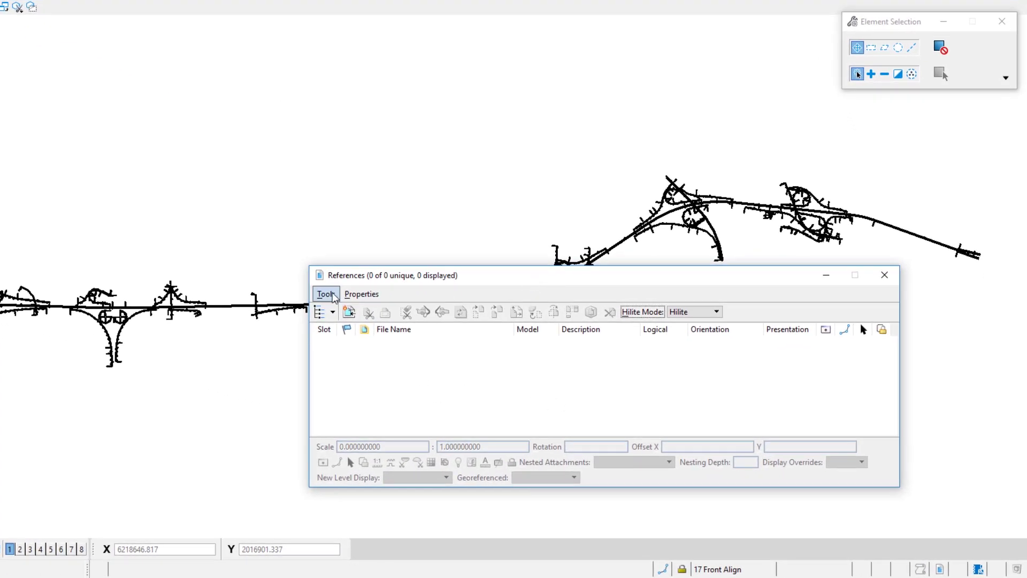
left_click(348, 311)
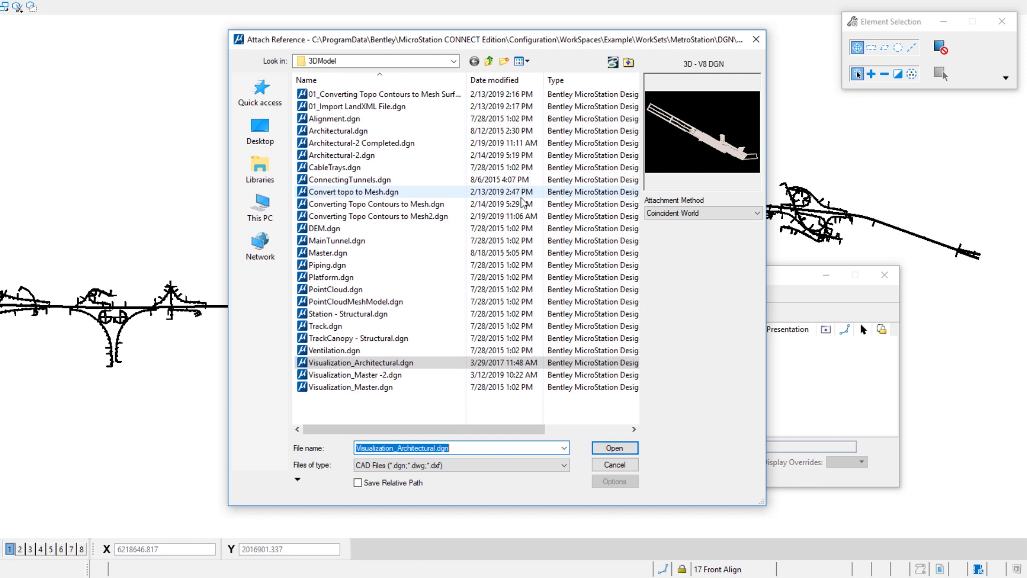
left_click(628, 64)
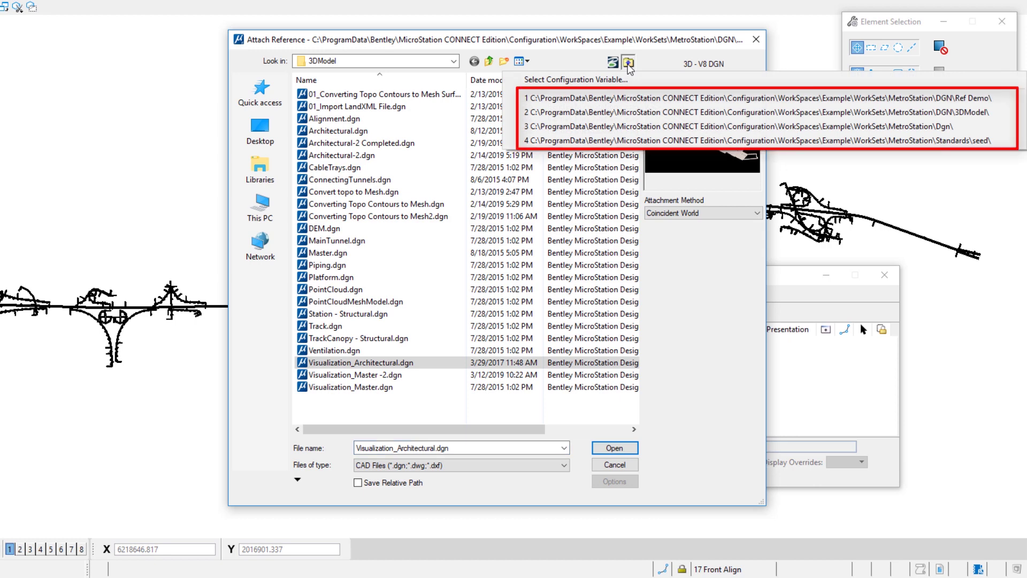
left_click(631, 103)
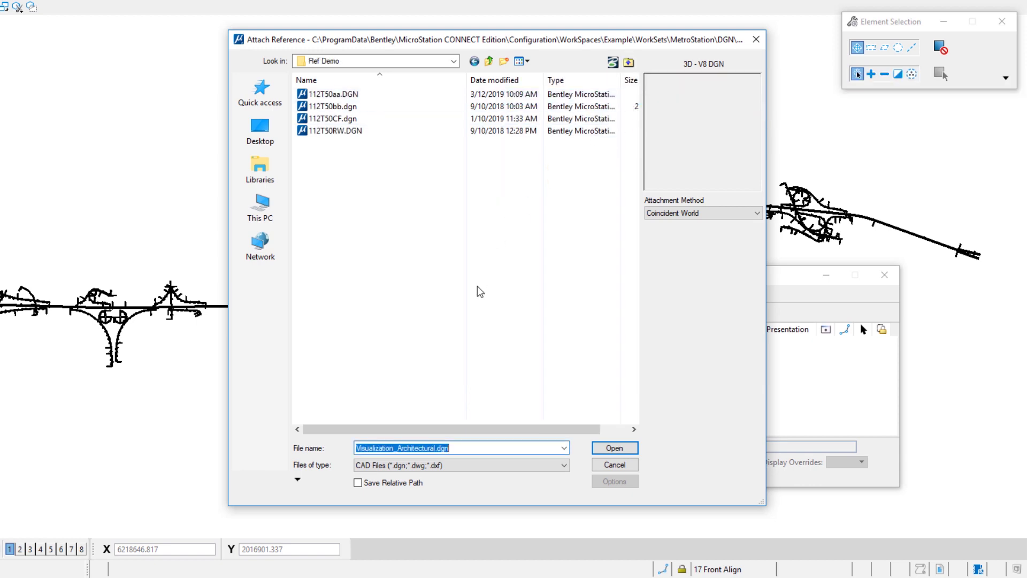
left_click(336, 106)
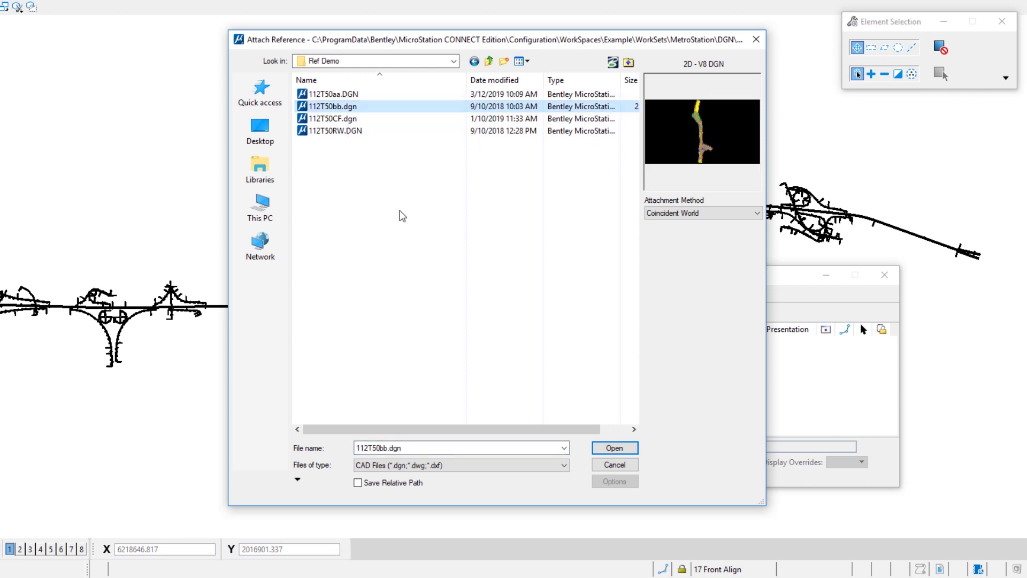
left_click(342, 131, "ctrl")
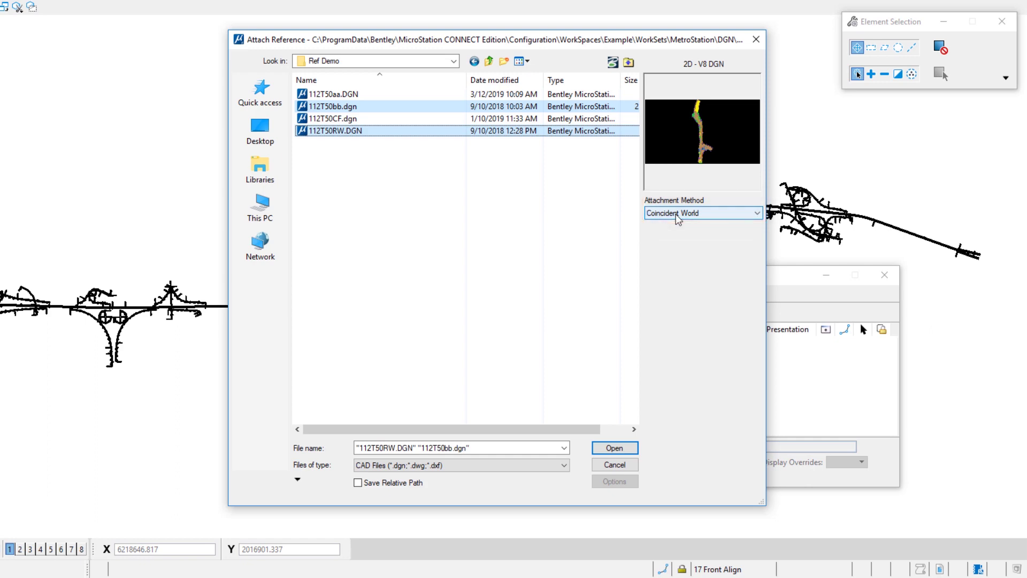
left_click(617, 451)
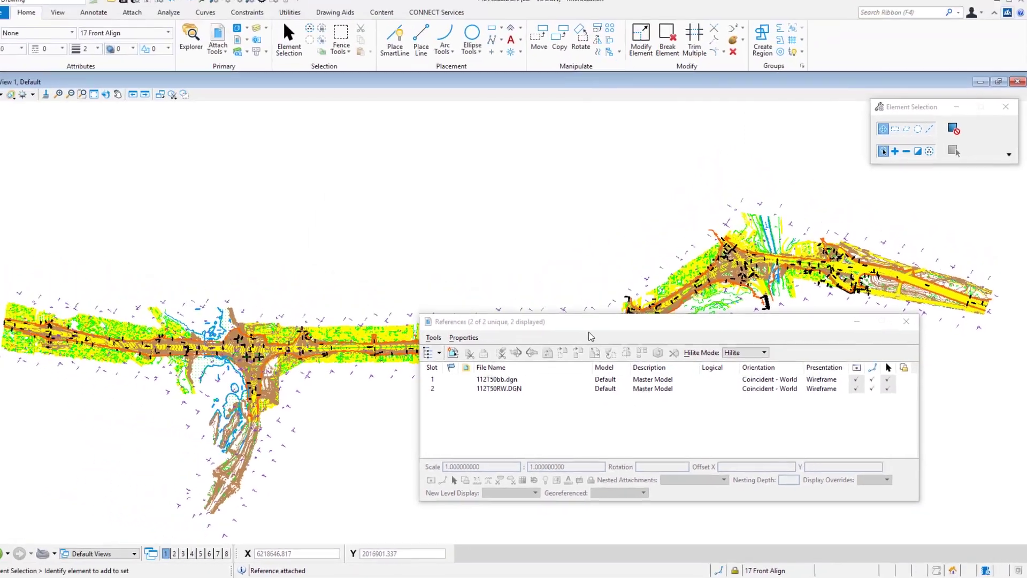
left_click_drag(614, 327, 704, 364)
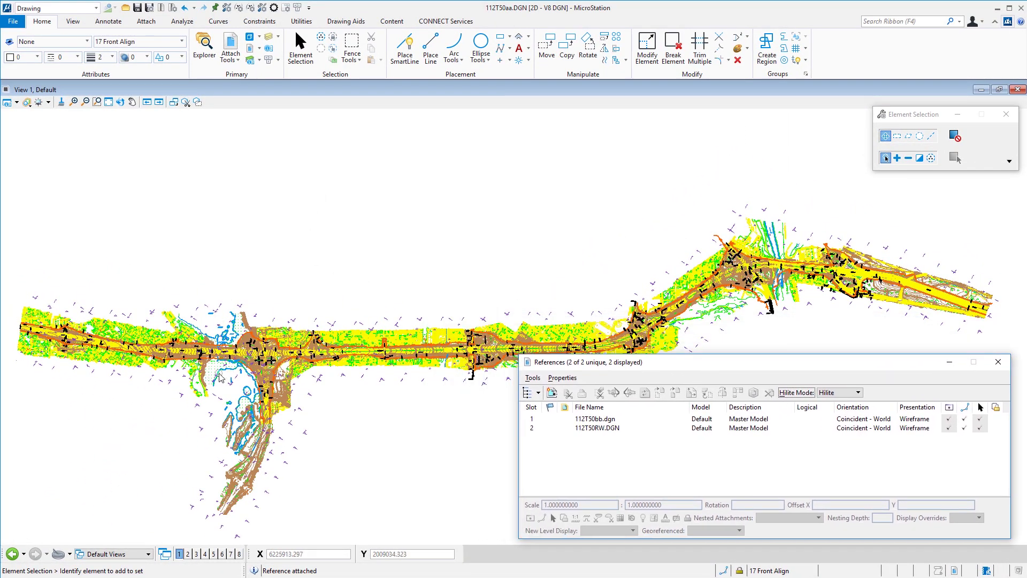
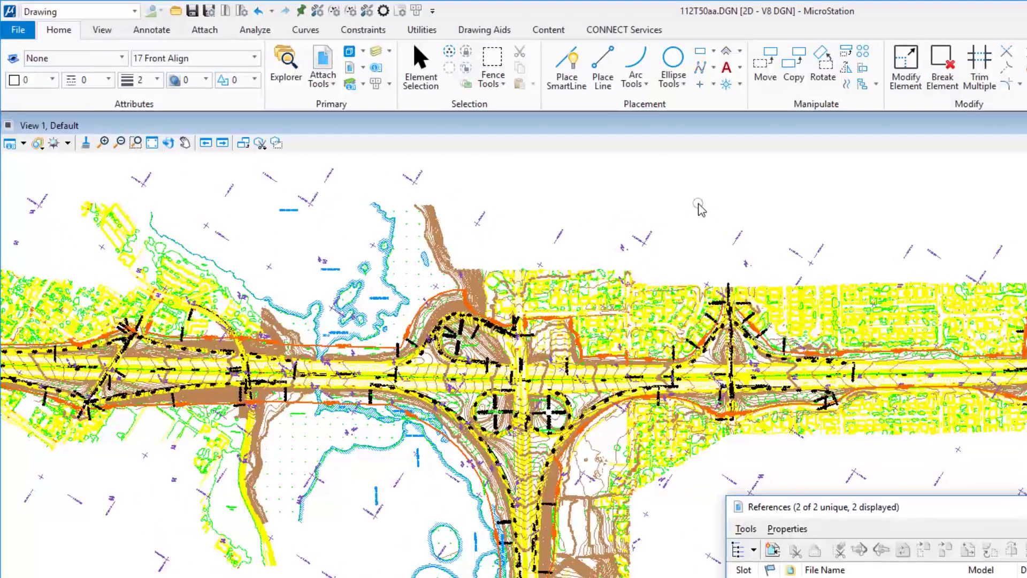
- Place a Block fence in Inside mode around the interchange where the southern branch road meets the main highway
left_click(502, 83)
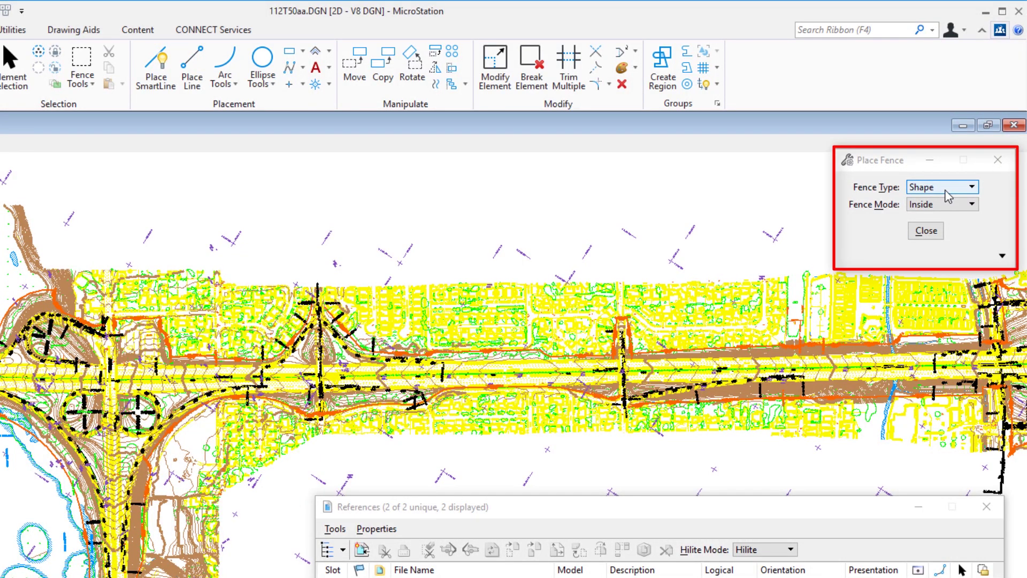
left_click(945, 188)
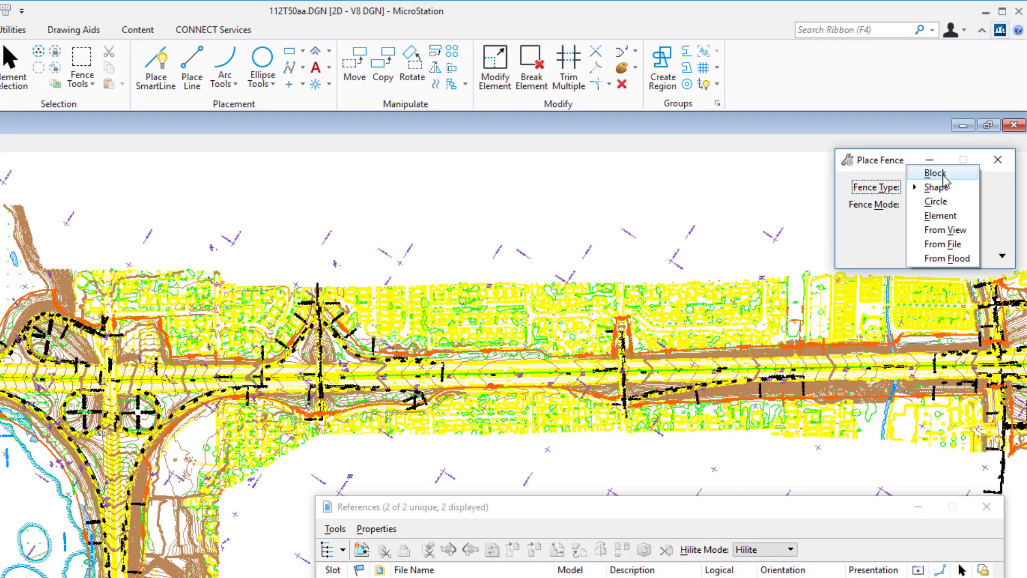
left_click(943, 177)
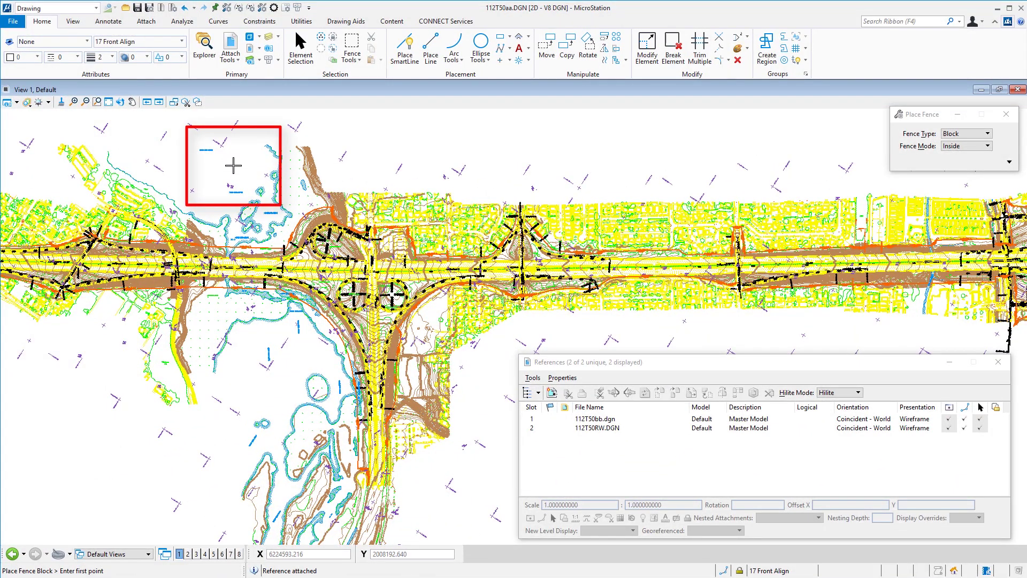
left_click(233, 165)
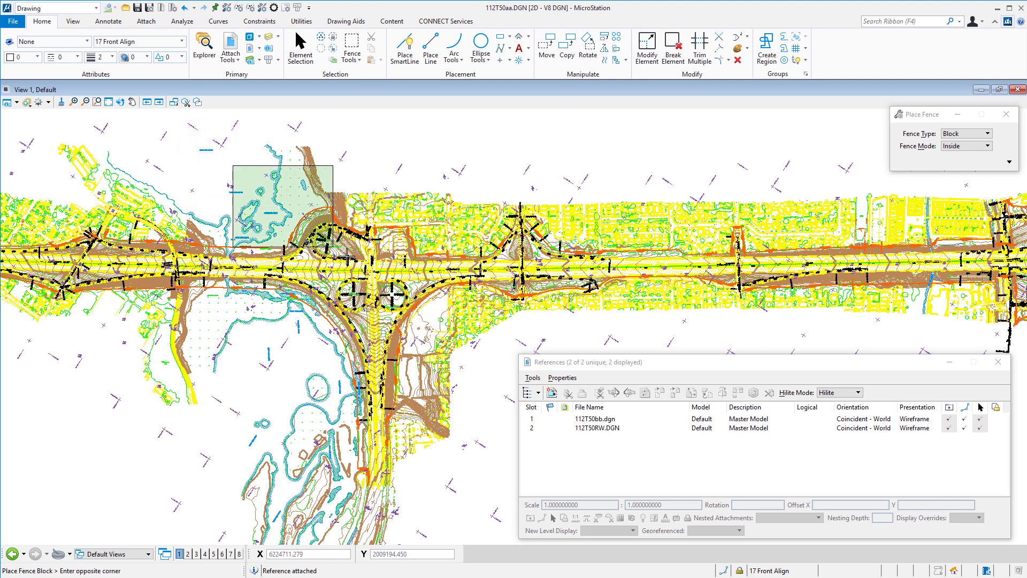
left_click(497, 365)
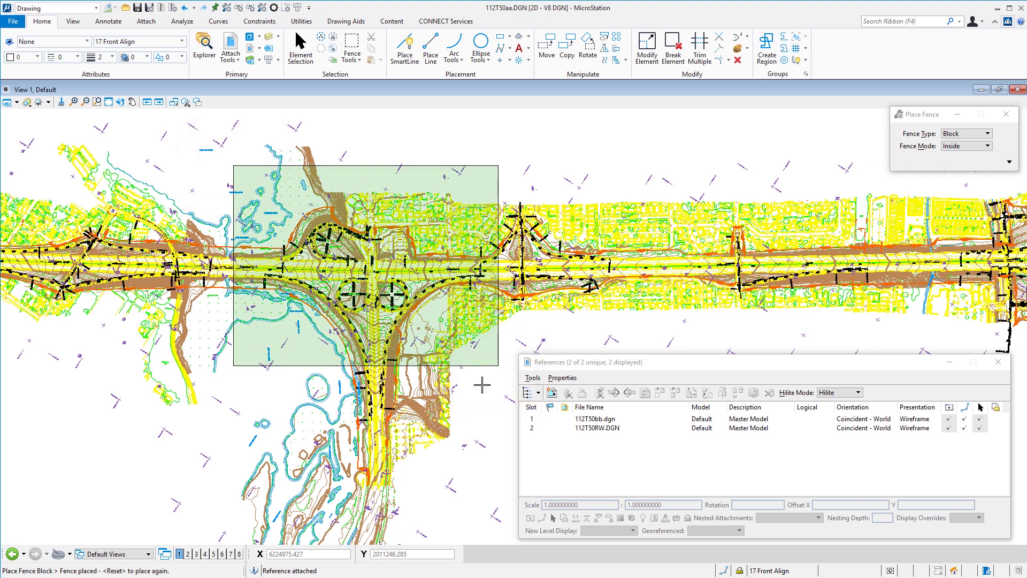
- Clip both attached references to the active fence with the Clip Reference tool, deselect them and close the References dialog
left_click_drag(599, 362, 580, 316)
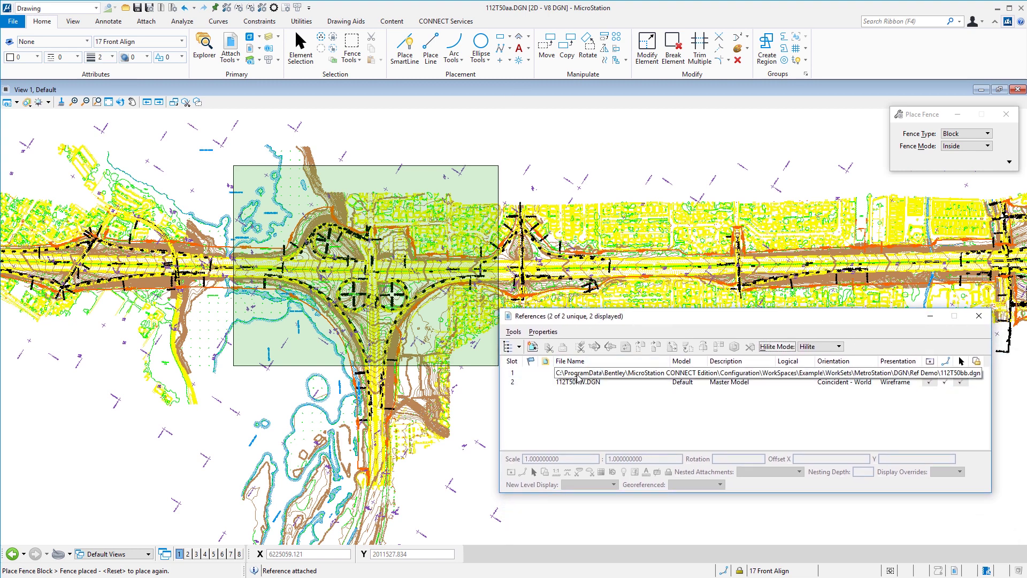
key("ctrl+a")
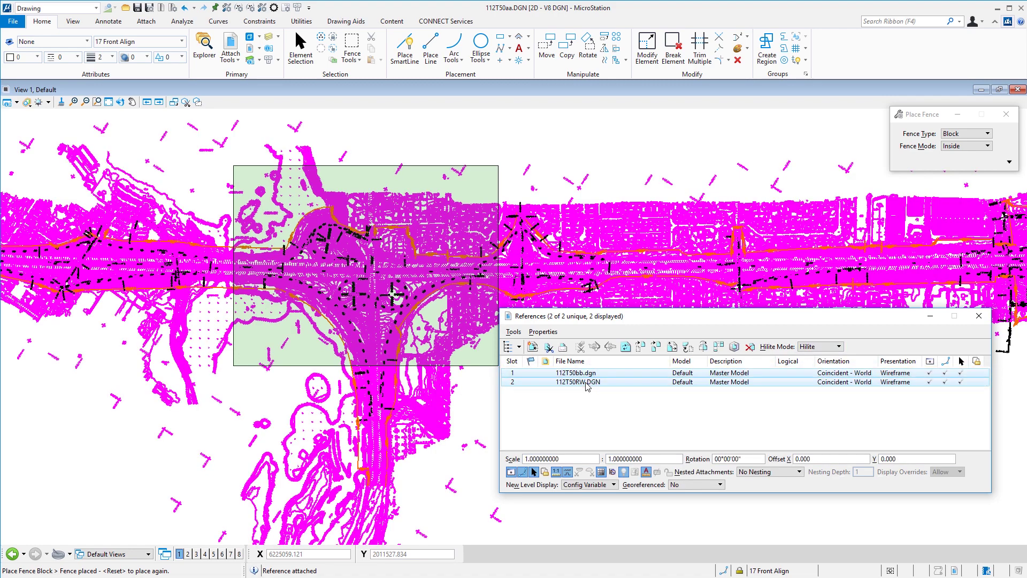
left_click(548, 347)
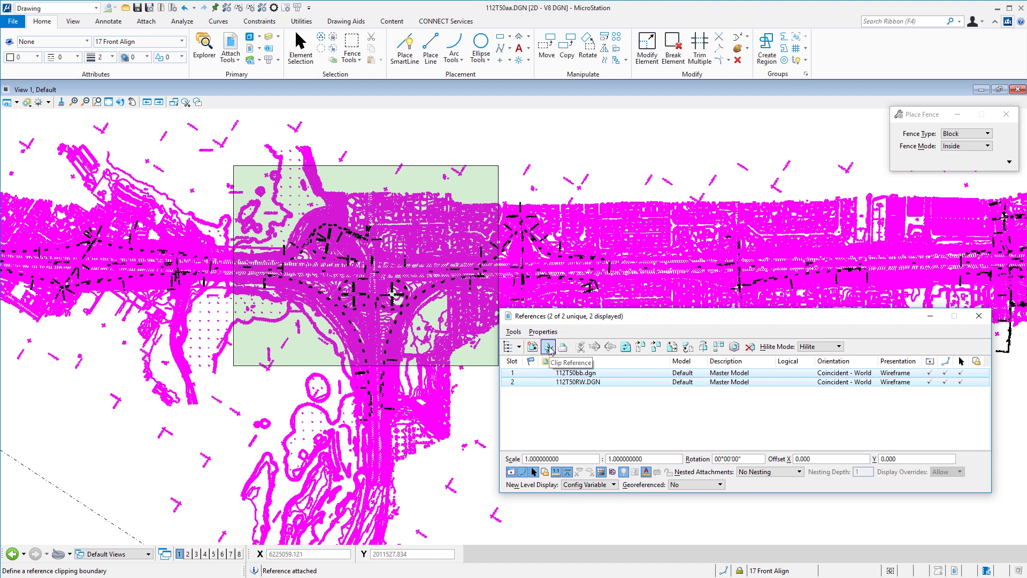
left_click(550, 348)
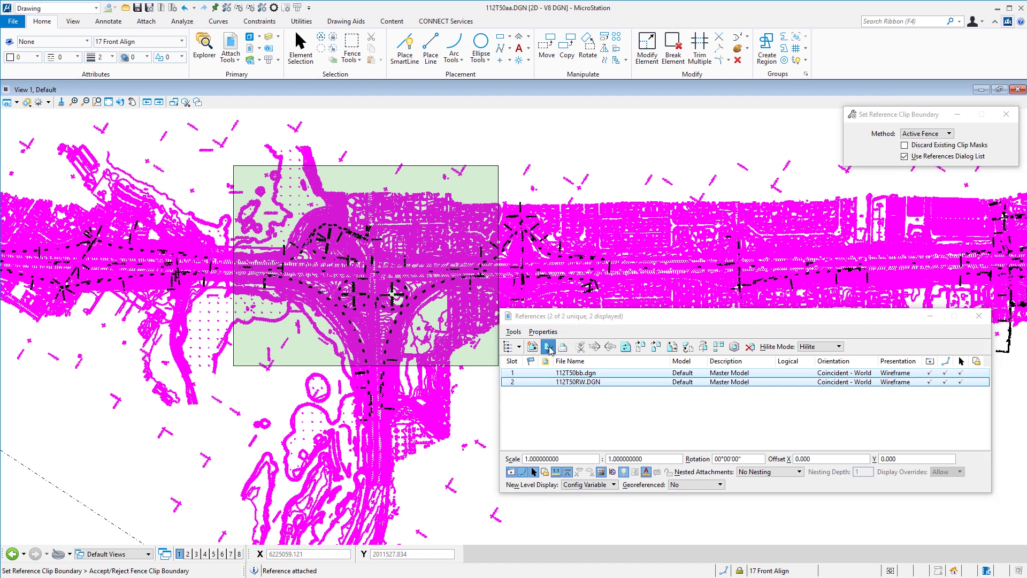
left_click(932, 134)
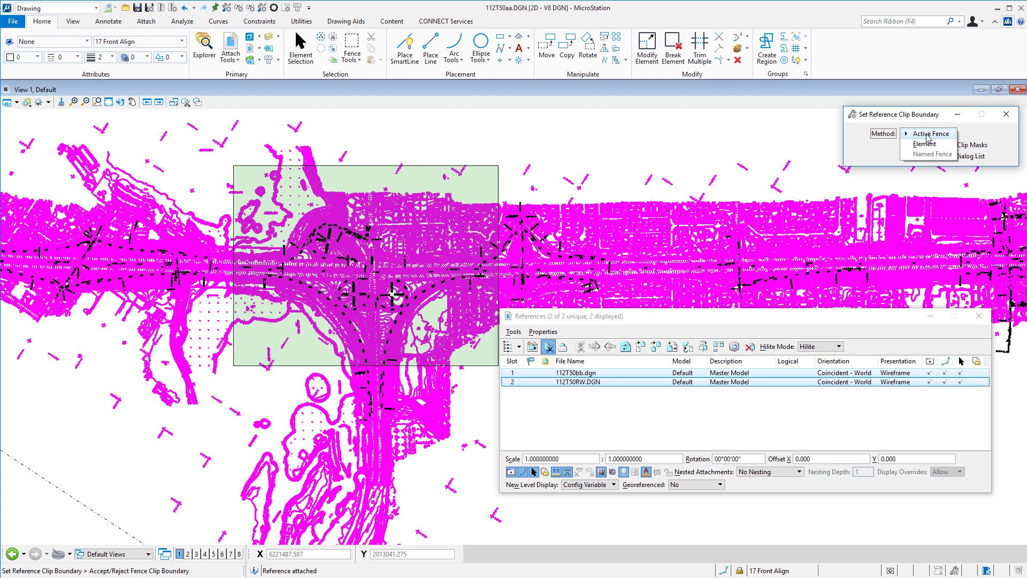
left_click(926, 135)
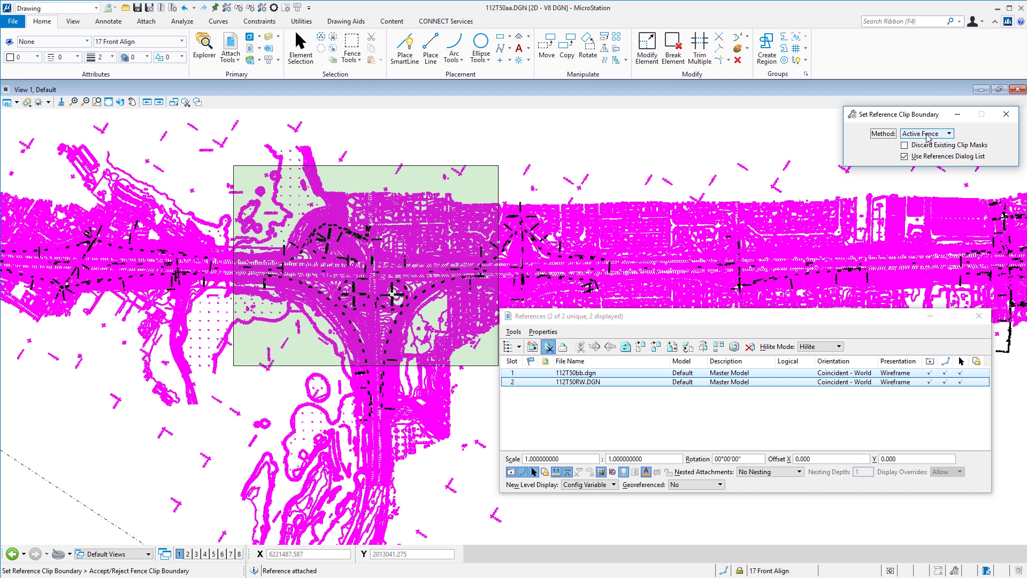
left_click(620, 145)
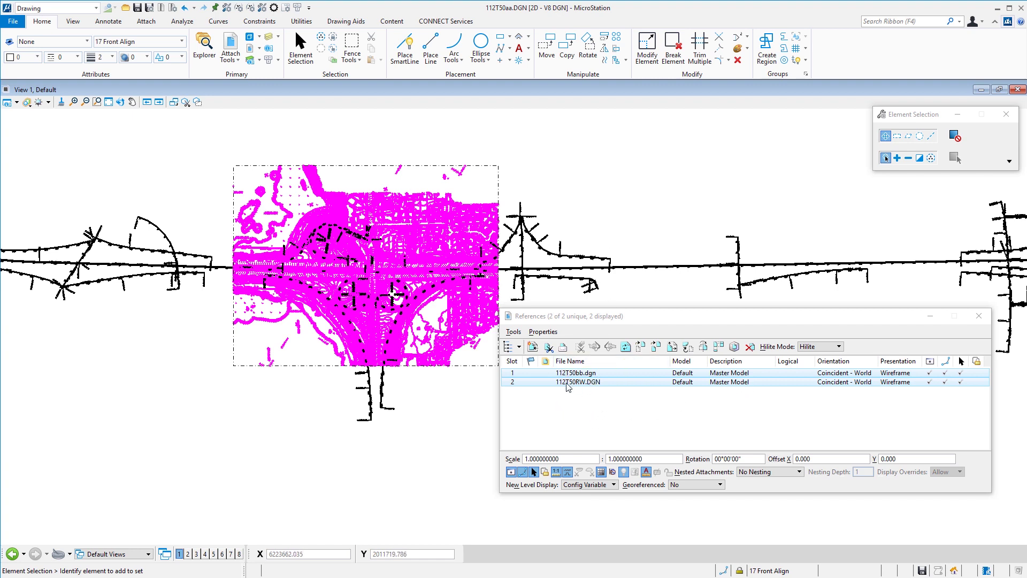
left_click(577, 411)
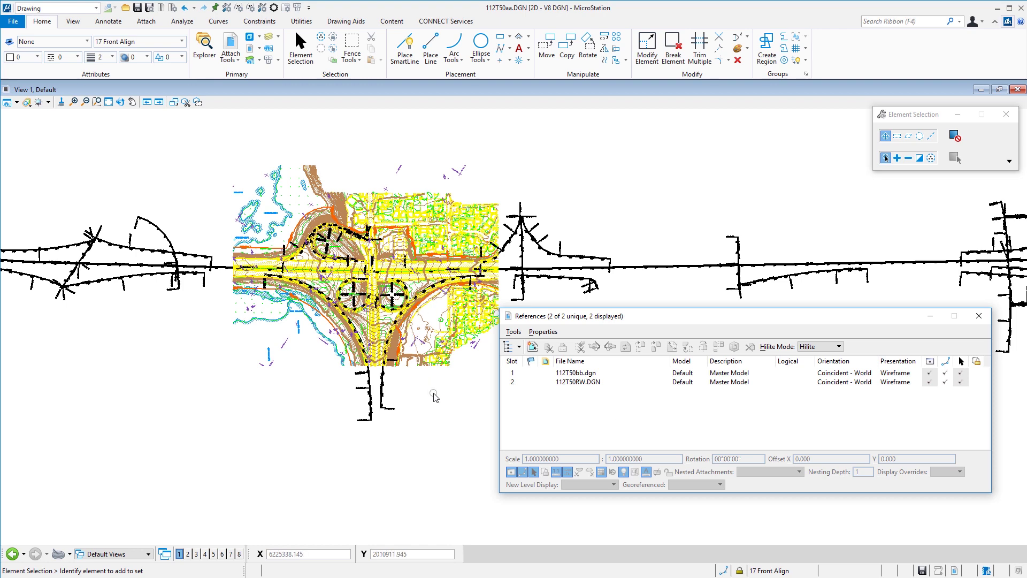
key("alt+F4")
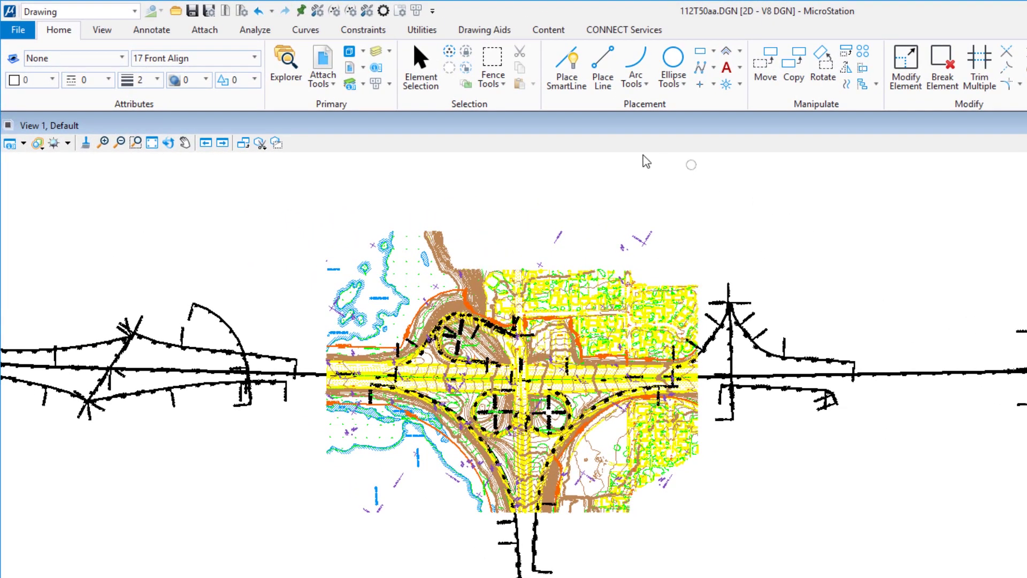
- Turn off the 7 Contours, 2 Exist Man Made and 4 Exist Veg_Nat levels of the 112T50bb.dgn reference in Level Display
left_click(379, 54)
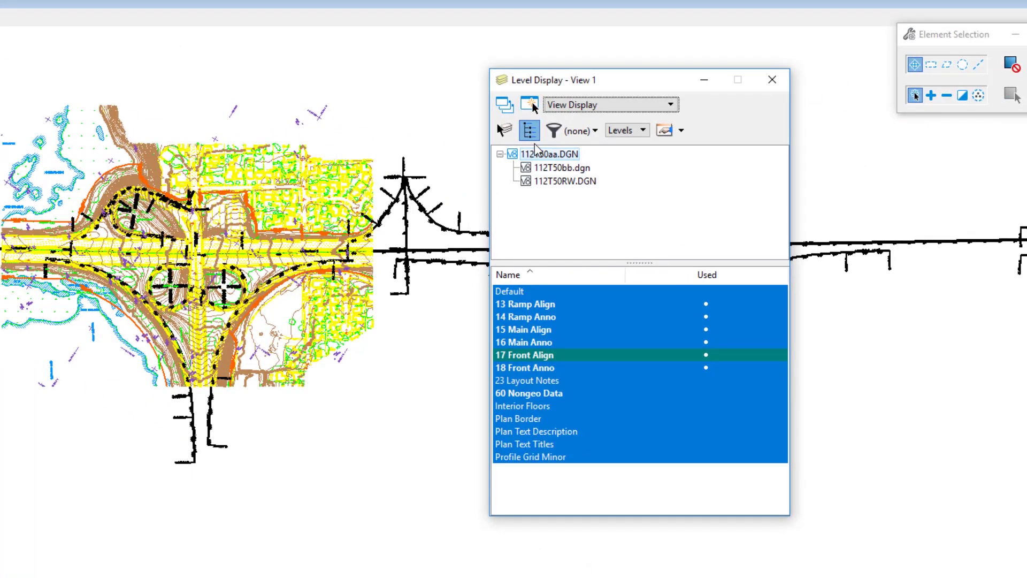
left_click(570, 168)
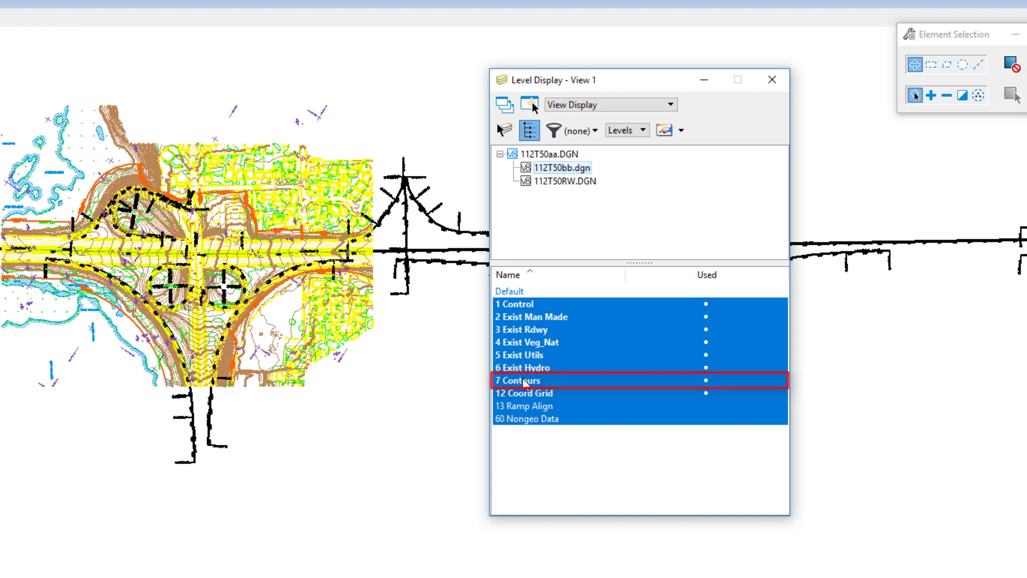
left_click(537, 382)
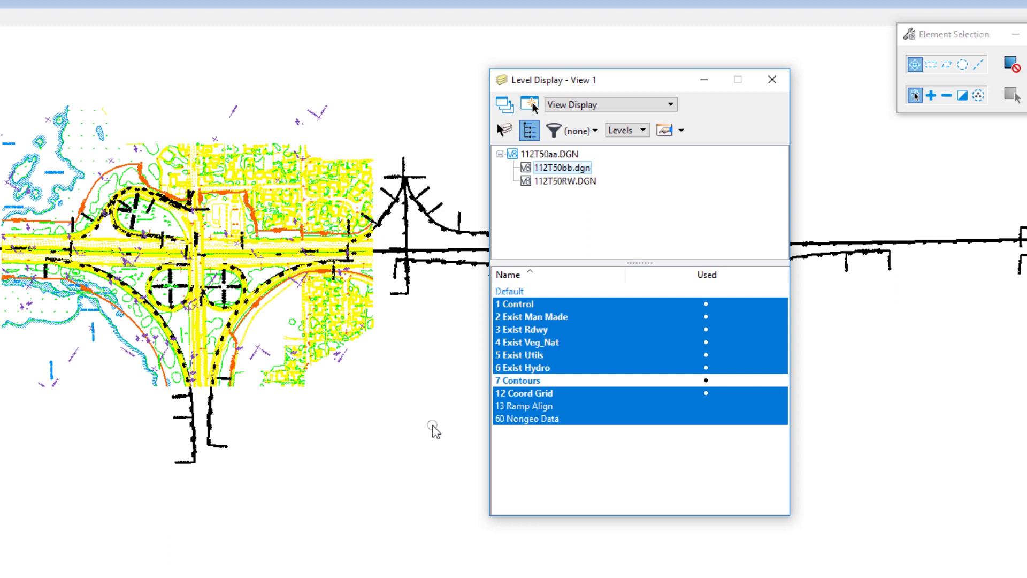
left_click(540, 316)
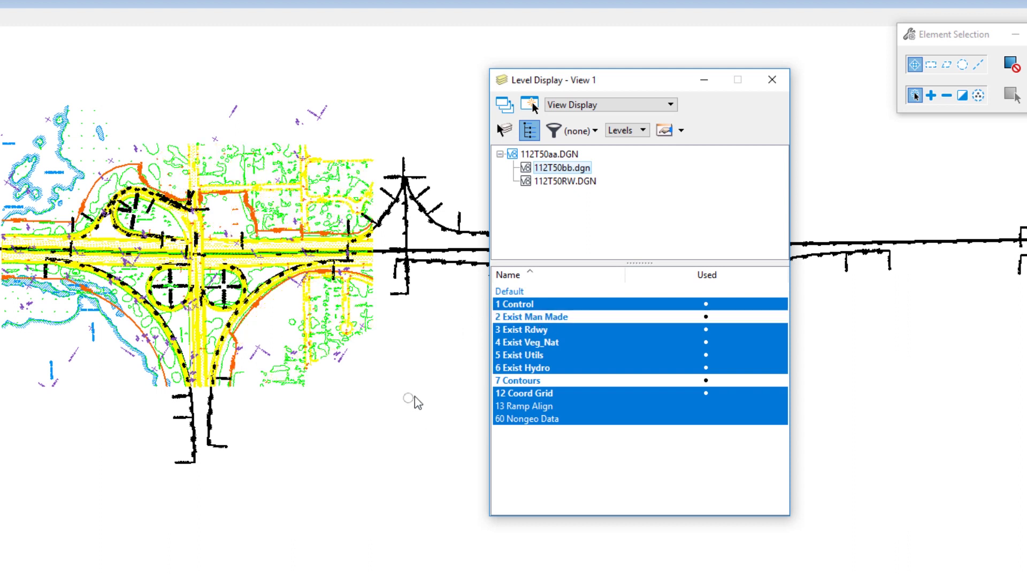
left_click(539, 343)
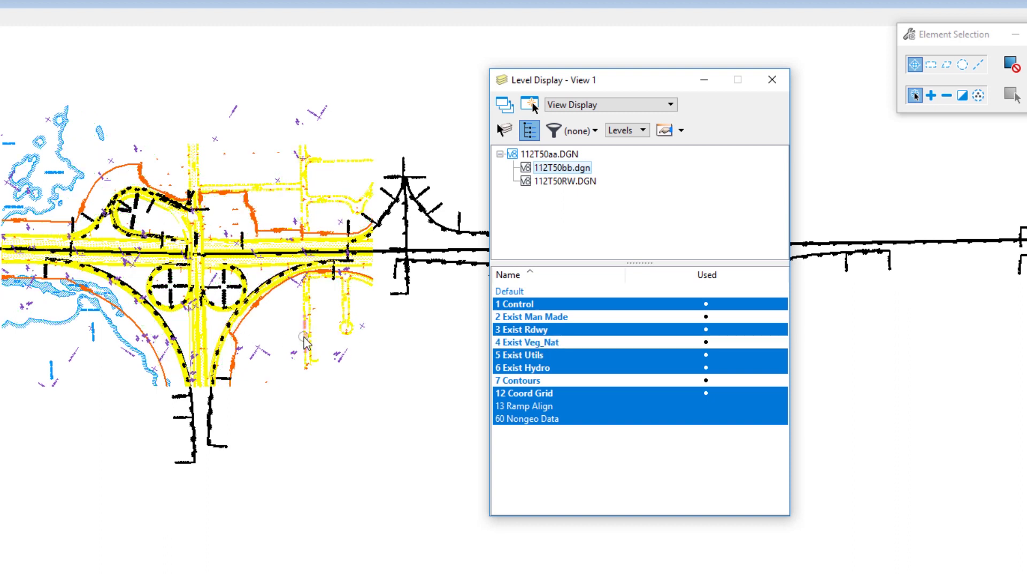
- Turn all levels of the 112T50bb.dgn reference on
mouse_move(229, 326)
right_click(588, 341)
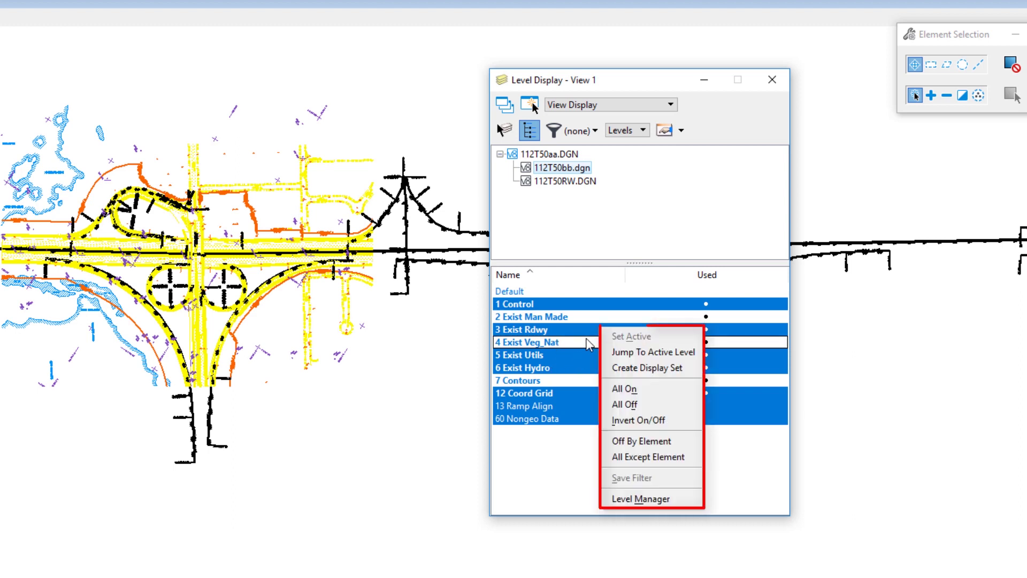
left_click(622, 390)
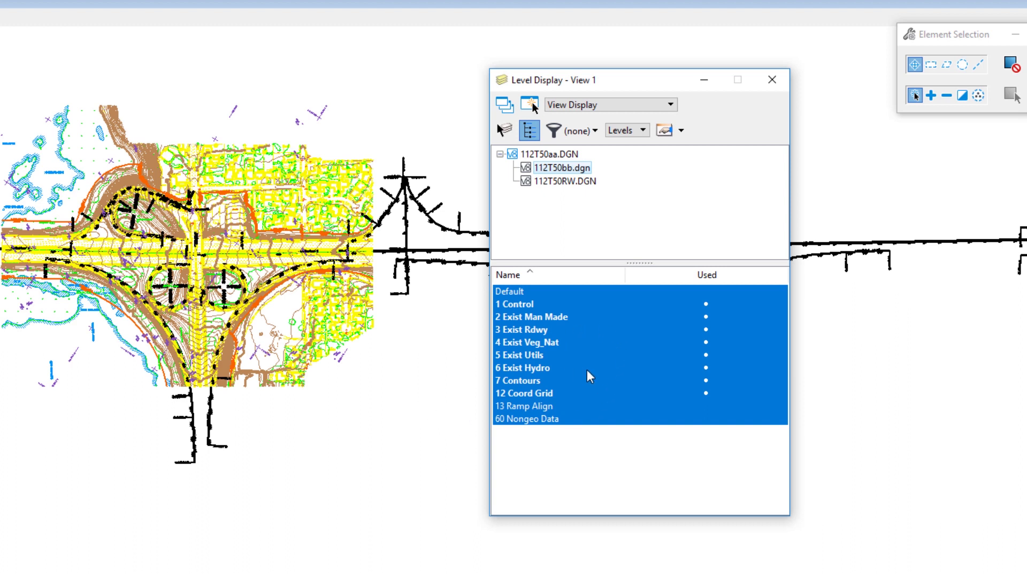
- Turn off the 7 Contours level of 112T50bb.dgn with Off By Element, picking a contour line at the upper edge of the clipped area
right_click(599, 334)
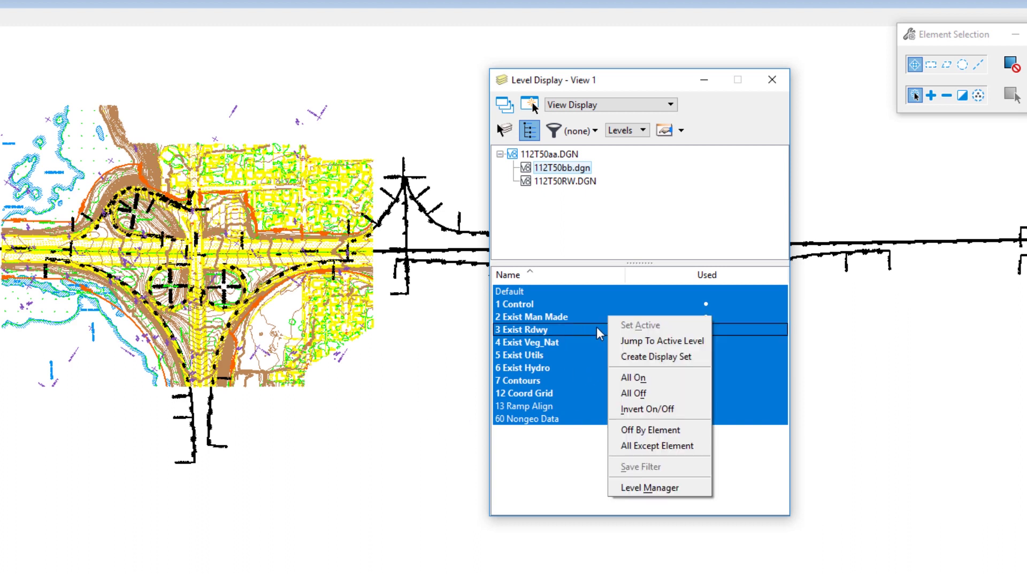
left_click(635, 431)
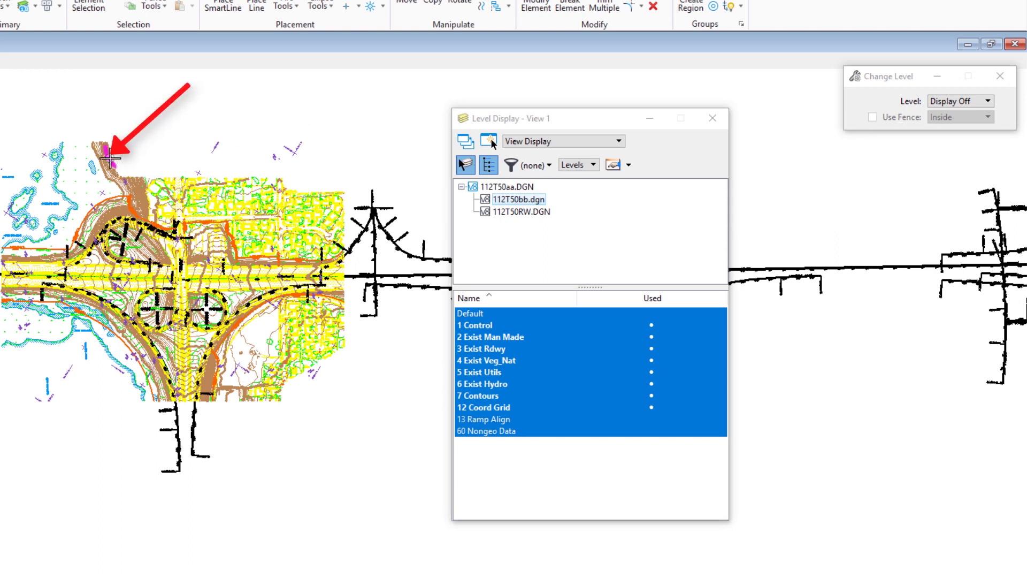
mouse_move(108, 157)
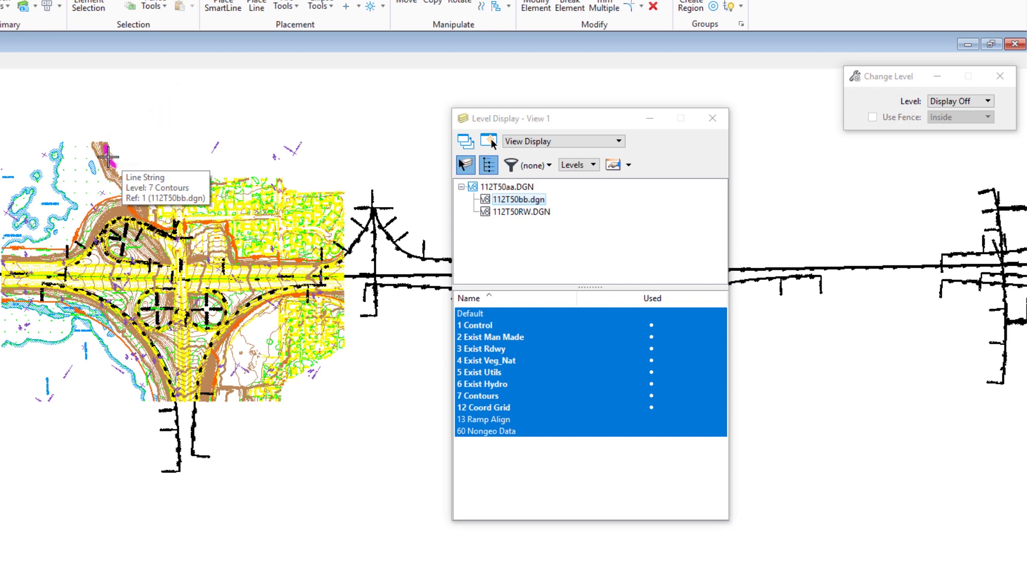
left_click(108, 157)
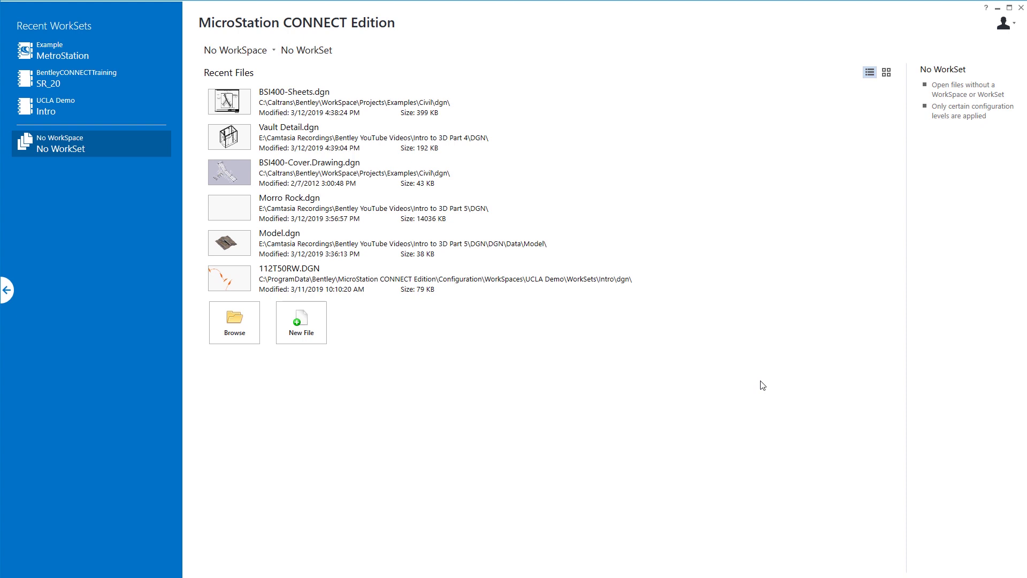
- Open BSI400-Sheets.dgn from the recent files and bring up the Print dialog for its cover sheet
left_click(282, 102)
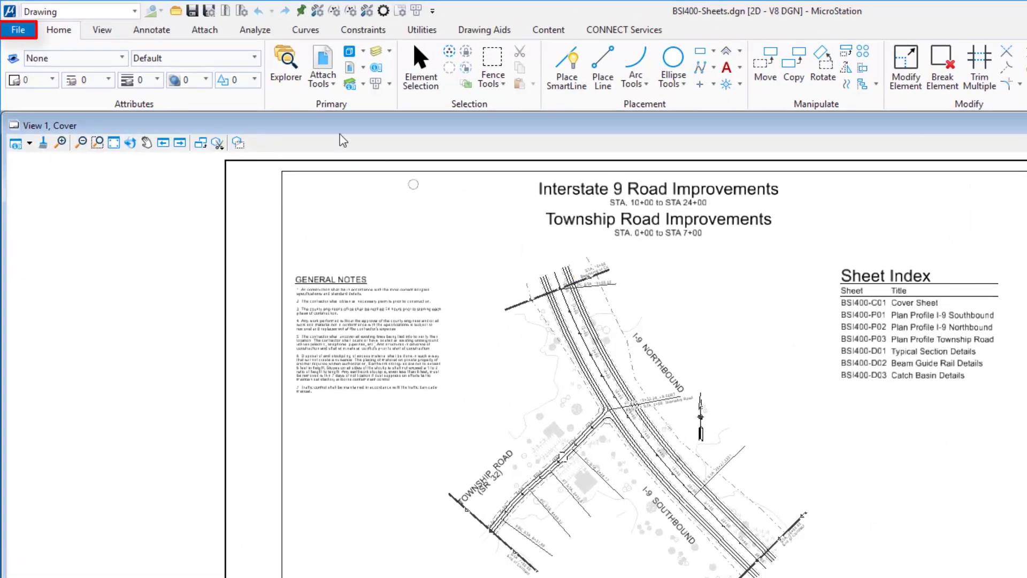
left_click(20, 31)
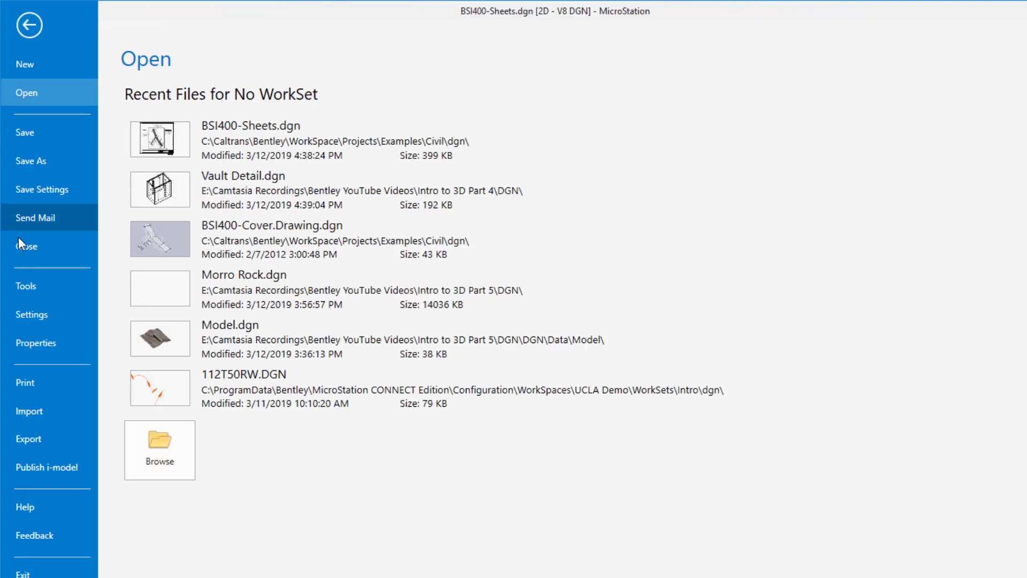
left_click(52, 377)
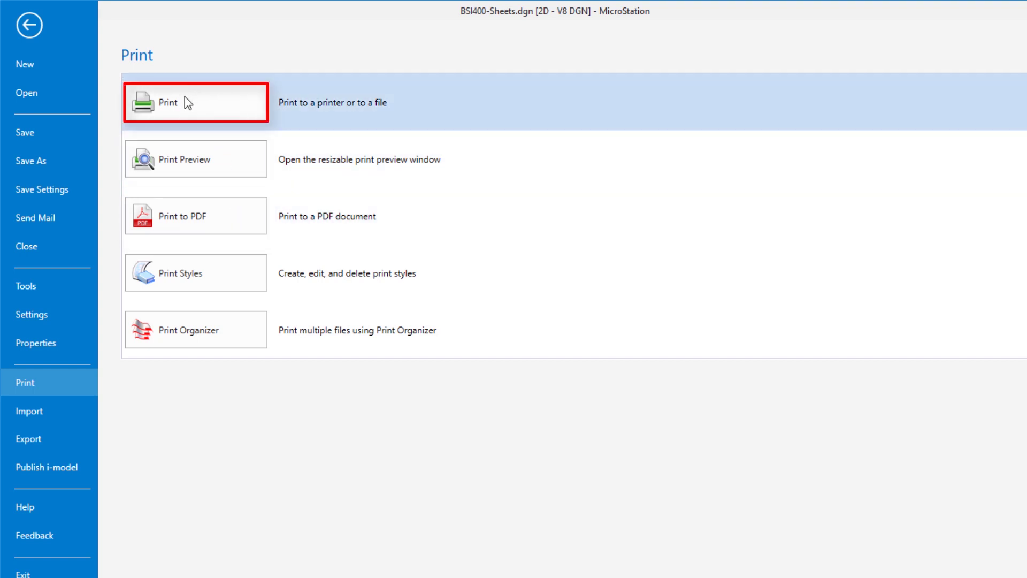
left_click(185, 99)
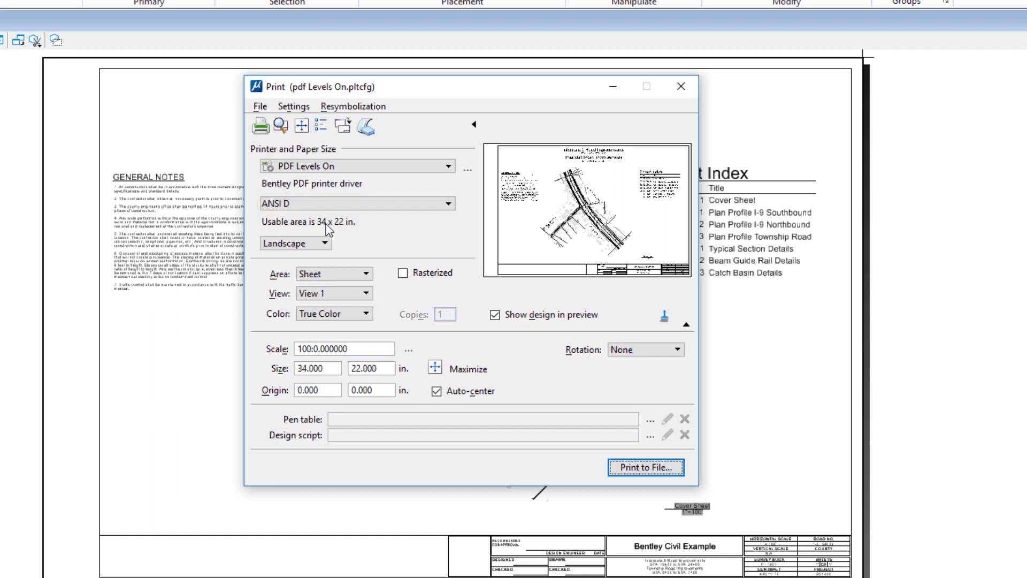
- Print the cover sheet to file on the Desktop as BSI400-Sheets-Cover-000.pdf, using the PDF Levels On printer and ANSI D paper
mouse_move(349, 226)
mouse_move(329, 352)
left_click(640, 467)
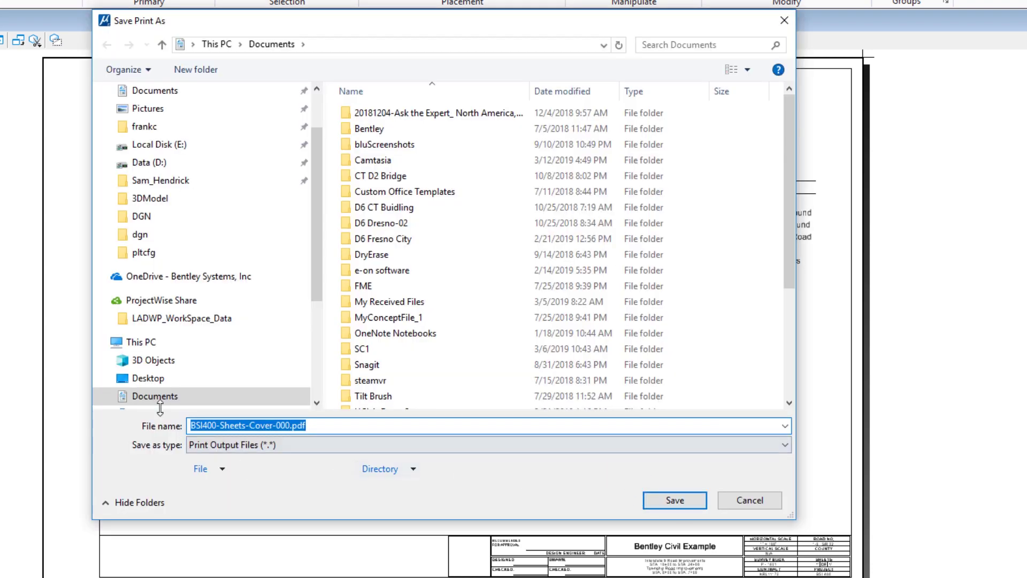
left_click(143, 381)
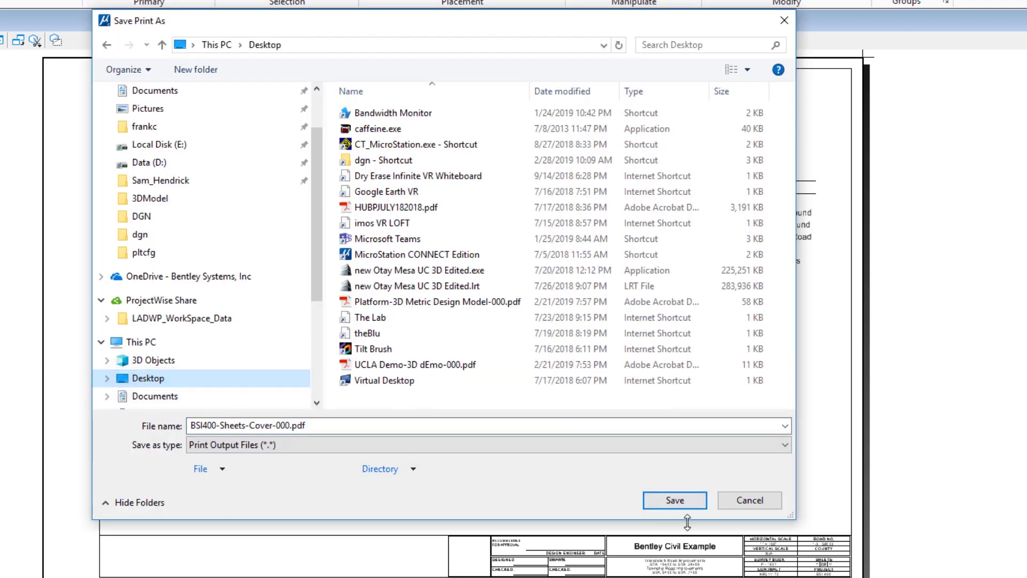
left_click(675, 500)
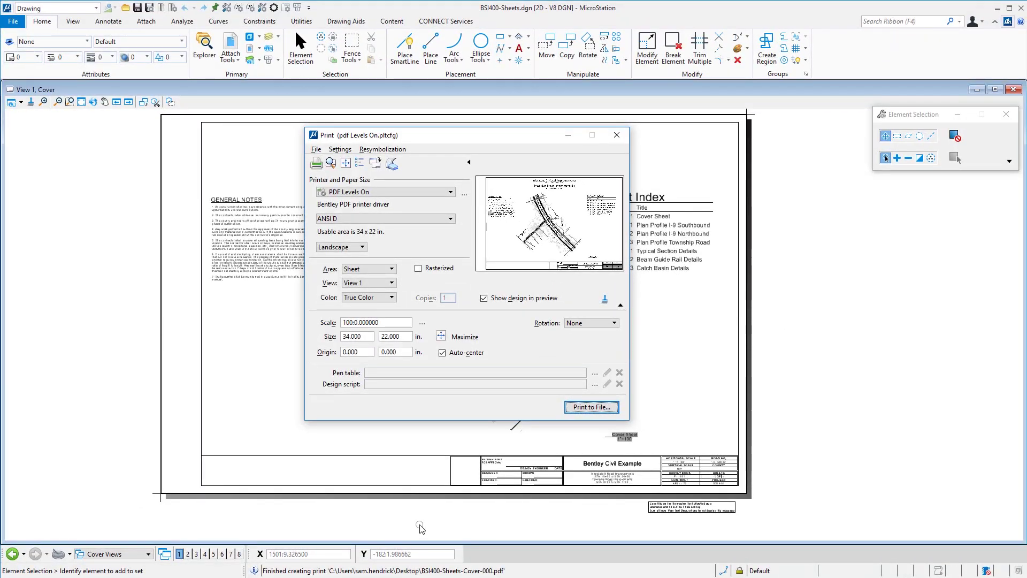
- Reposition BSI400-Sheets-Cover-000.pdf on the desktop, open it in Adobe Acrobat and expand the BSI400-Sheets.dgn group in its layers
left_click_drag(142, 494, 422, 309)
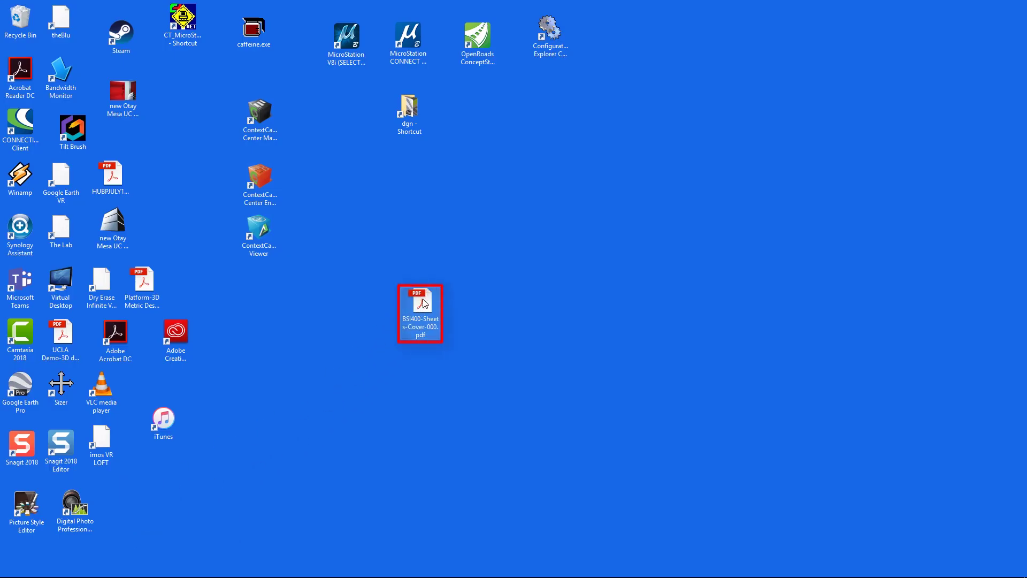
double_click(422, 303)
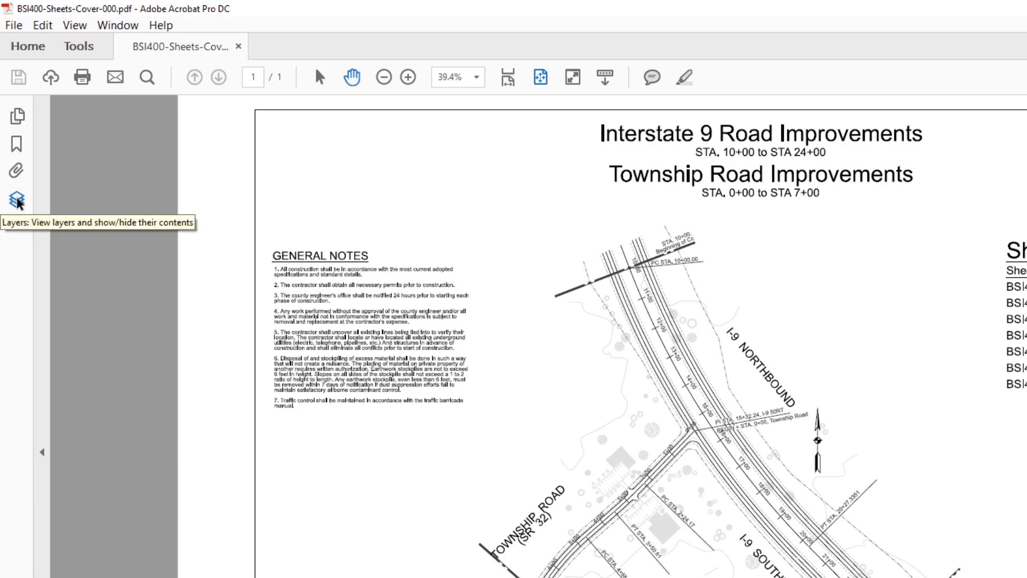
left_click(17, 200)
left_click(46, 175)
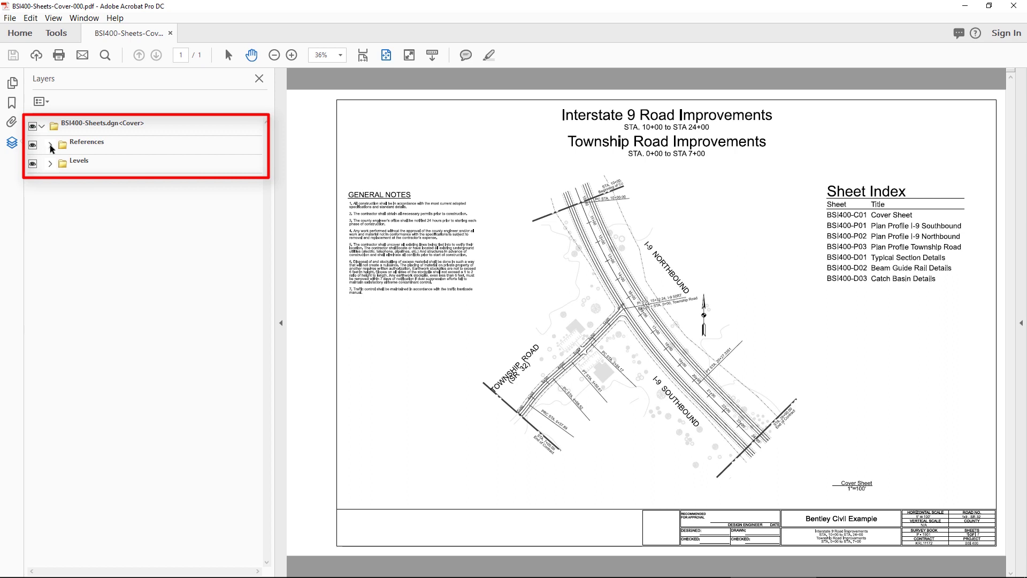
- Expand the References layers of the PDF down to the nested references of BSI400-Cover.Drawing.dgn
left_click(50, 145)
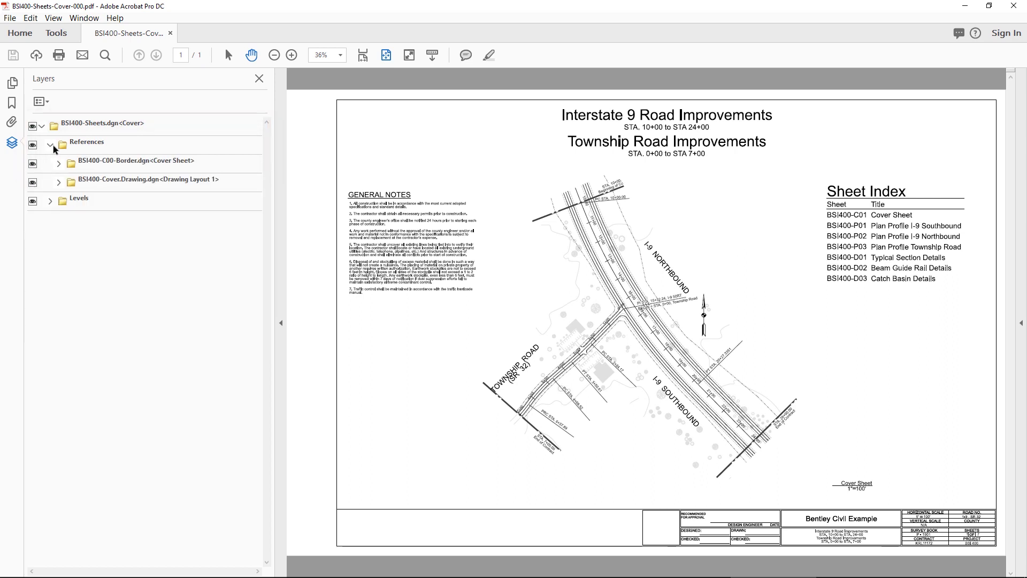
left_click(59, 182)
left_click(67, 202)
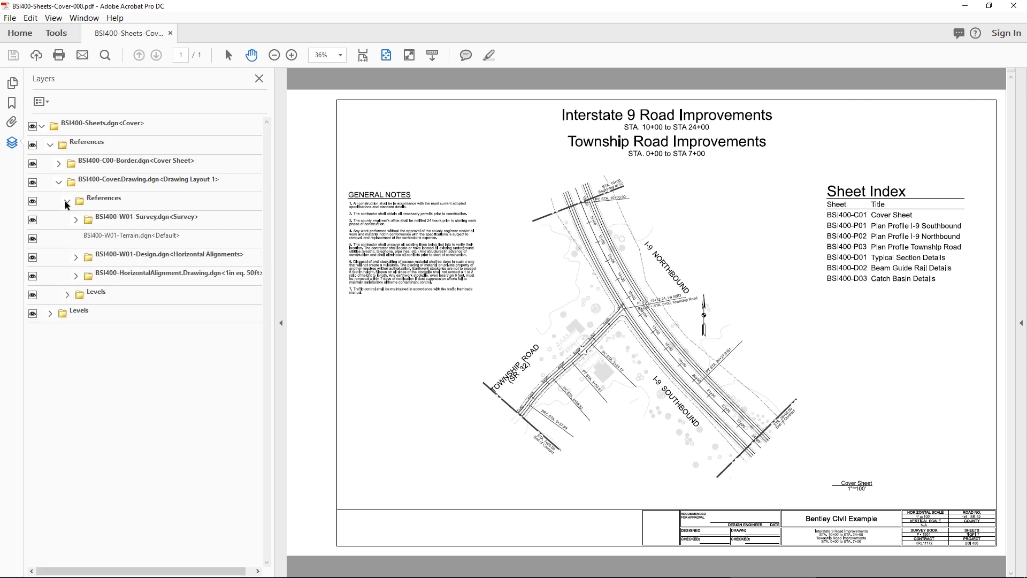
- Toggle the visibility of the BSI400-W01-Design.dgn Horizontal Alignments reference layer and leave it hidden
left_click(33, 258)
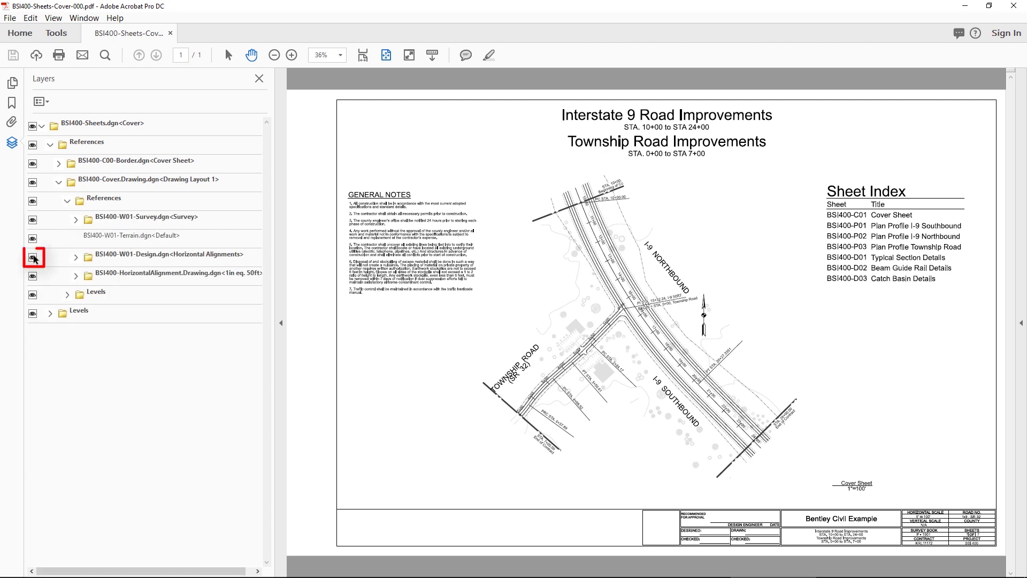
left_click(32, 258)
left_click(33, 258)
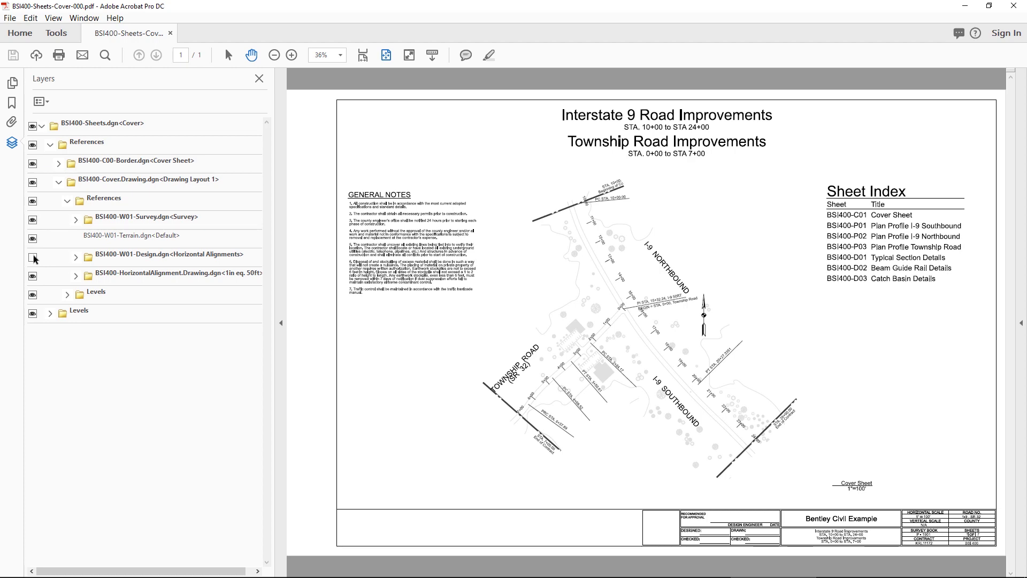
- Switch back to MicroStation, close the Print dialog and open Vault Detail.dgn from the recent files
key("alt+Tab")
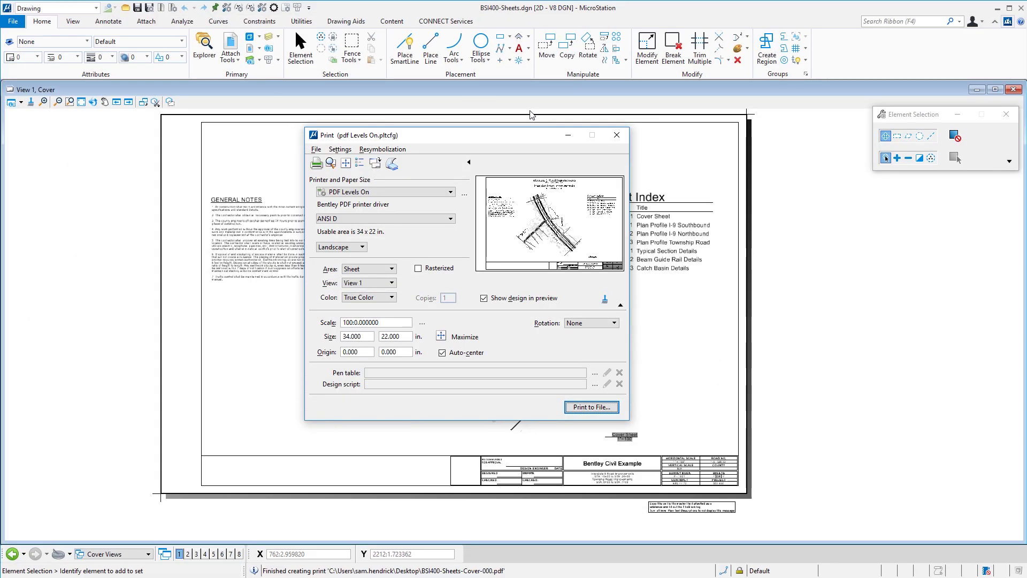
left_click(616, 135)
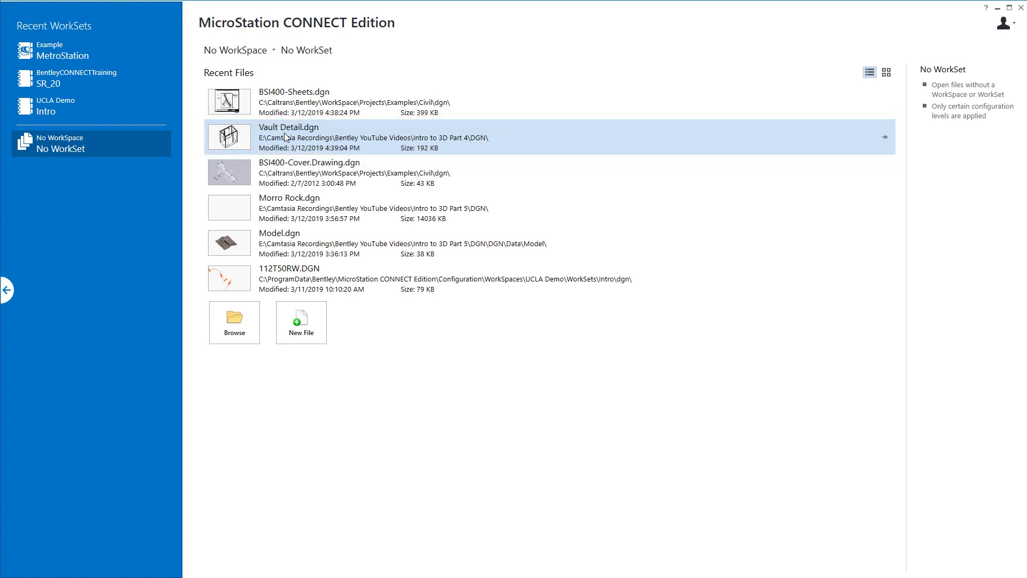
left_click(285, 137)
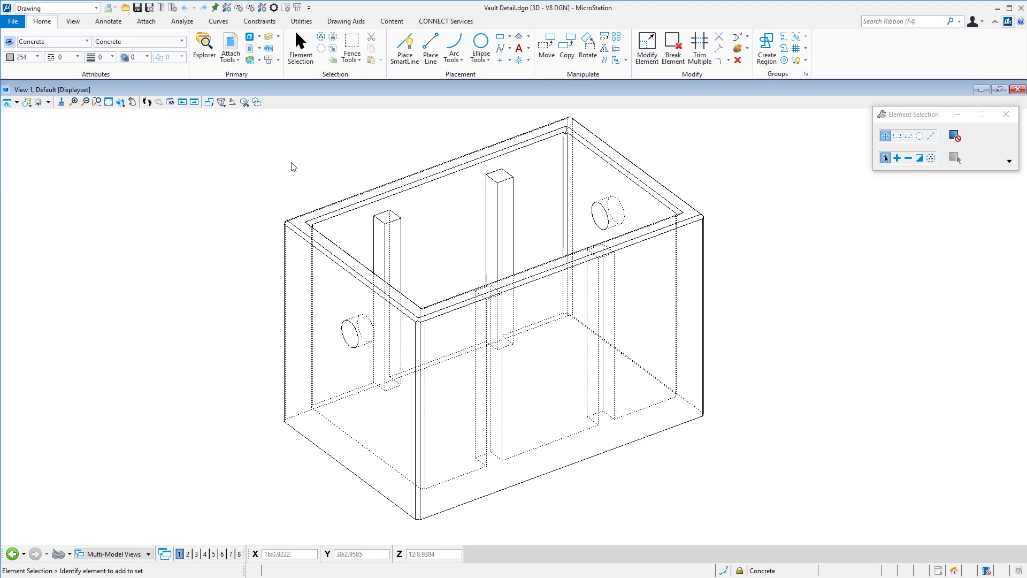
- Print the vault view with Print to 3D enabled, saving it on the Desktop as Vault Detail-Default-000.pdf
key("ctrl+p")
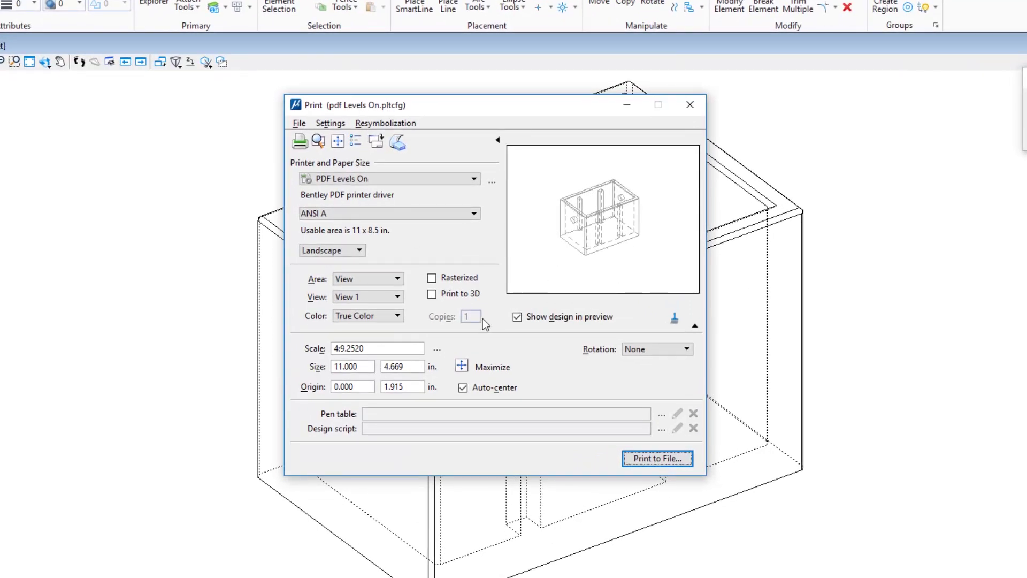
left_click(459, 298)
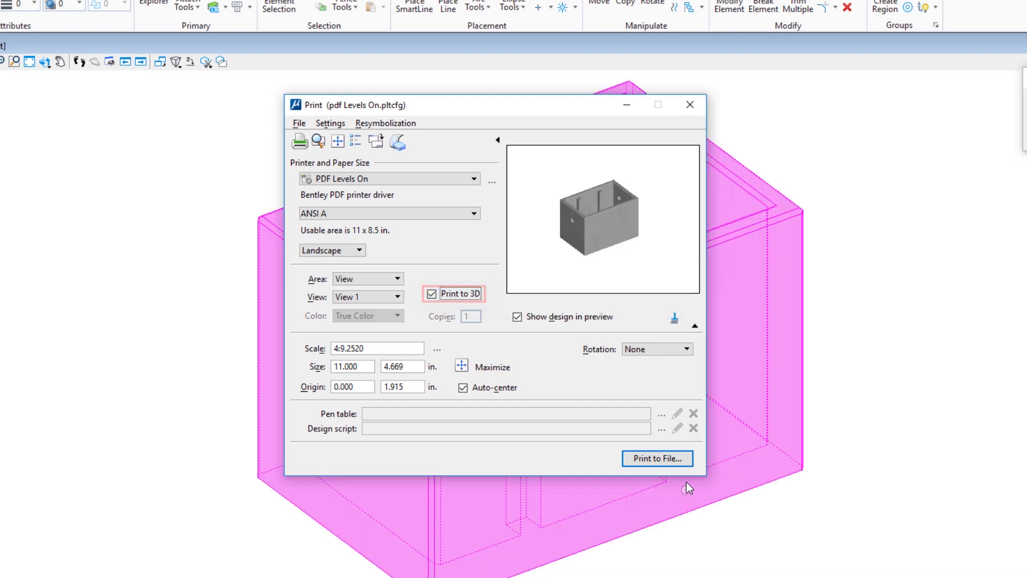
left_click(659, 459)
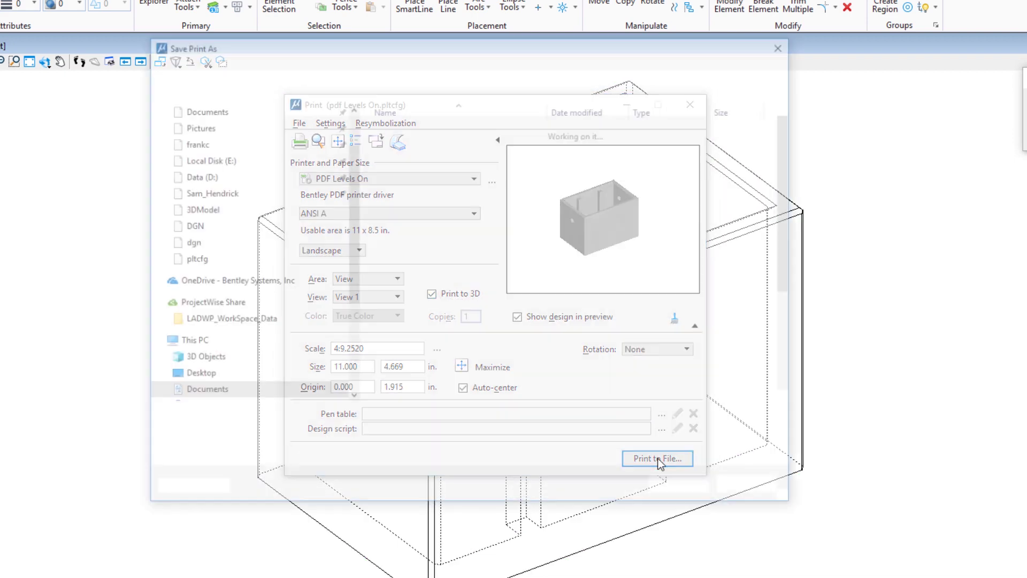
left_click(196, 376)
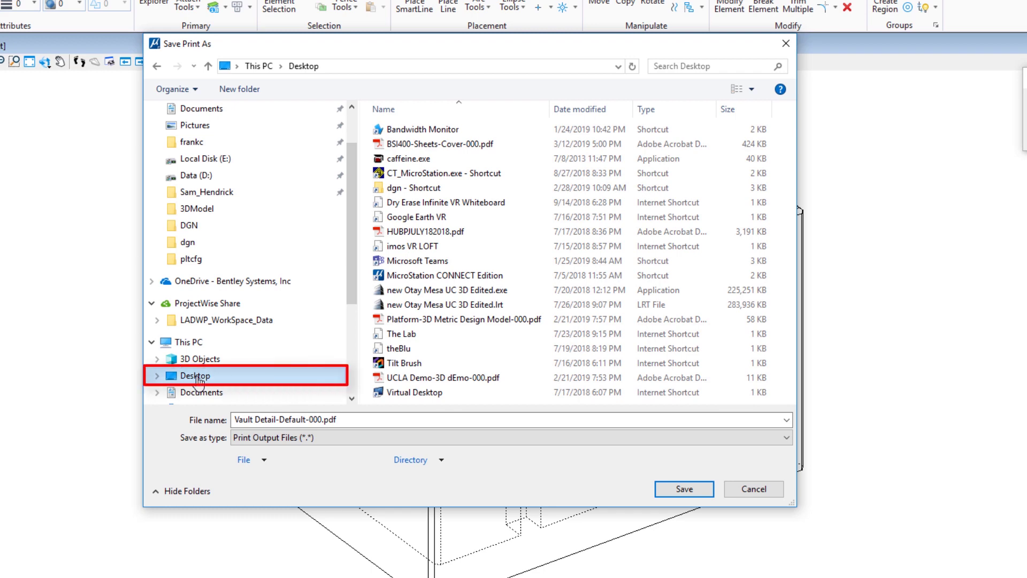
left_click(672, 476)
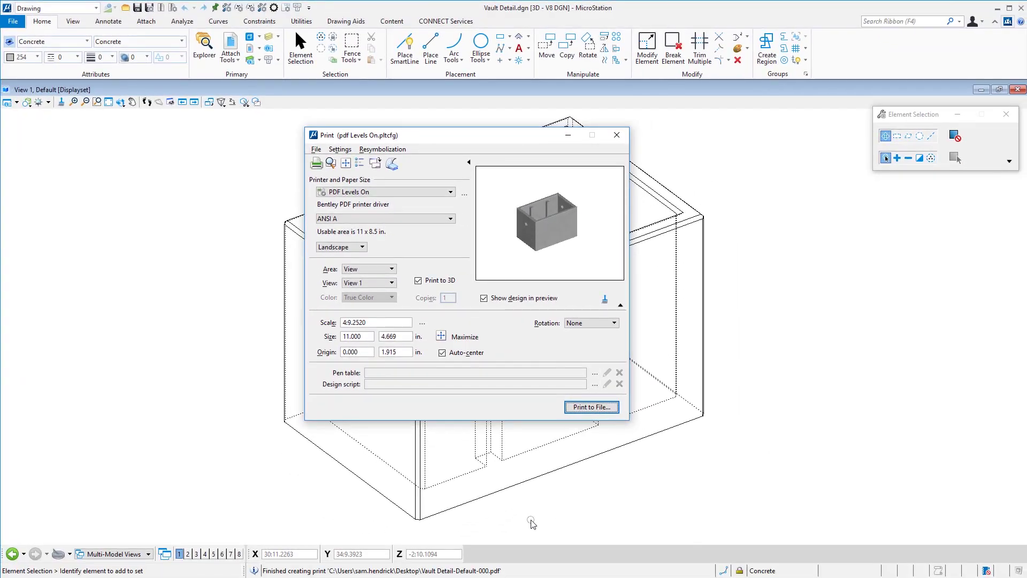
- Go to the desktop, reposition Vault Detail-Default-000.pdf and open it in Adobe Acrobat
key("super+d")
left_click_drag(142, 497, 450, 369)
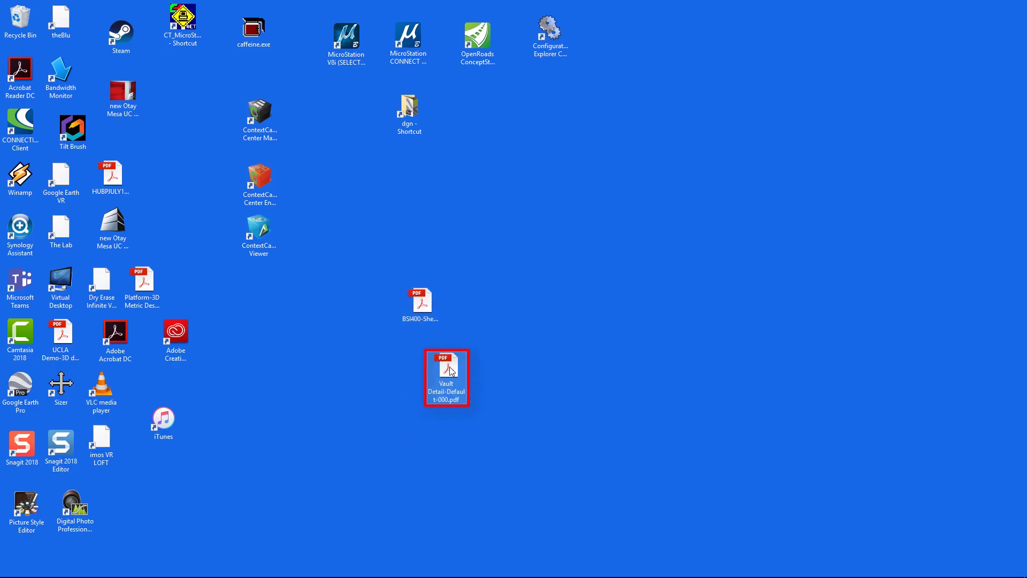
double_click(451, 369)
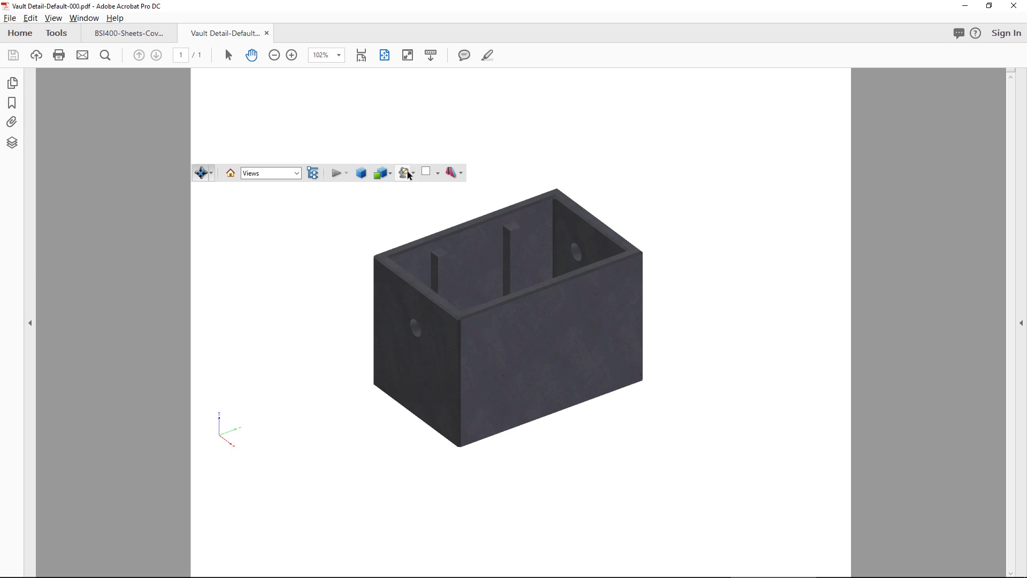
- Switch the 3D vault model's projection to perspective and review the available render modes without choosing one
left_click(361, 172)
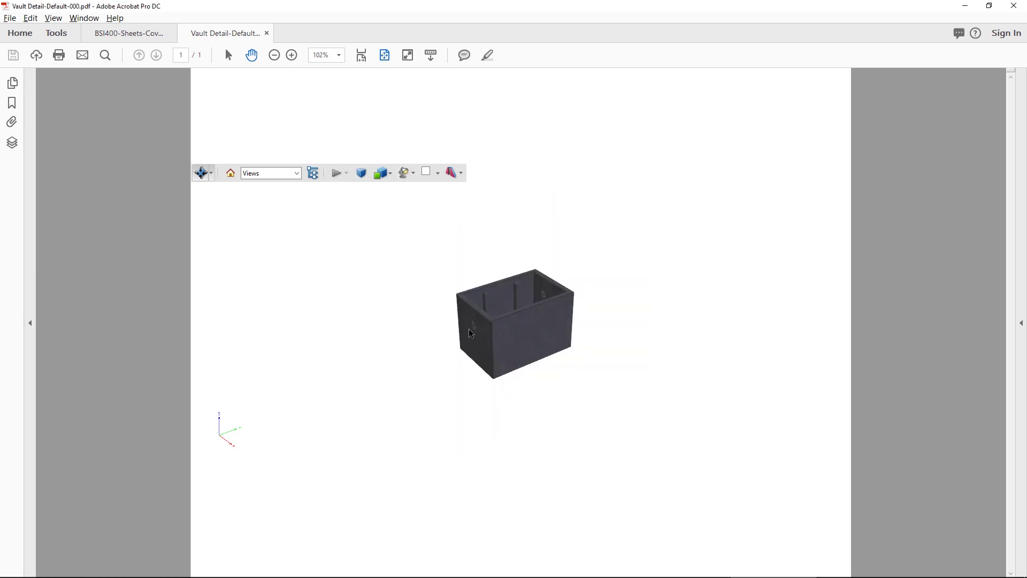
left_click(391, 178)
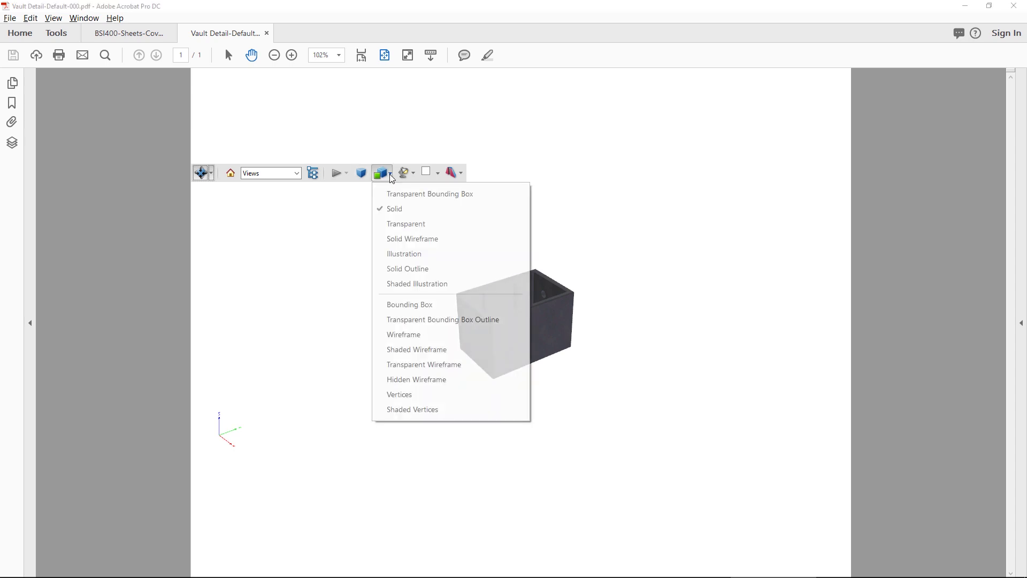
left_click(291, 236)
- Show the vault model in the Front view and orbit it to an angled view from above
left_click(297, 173)
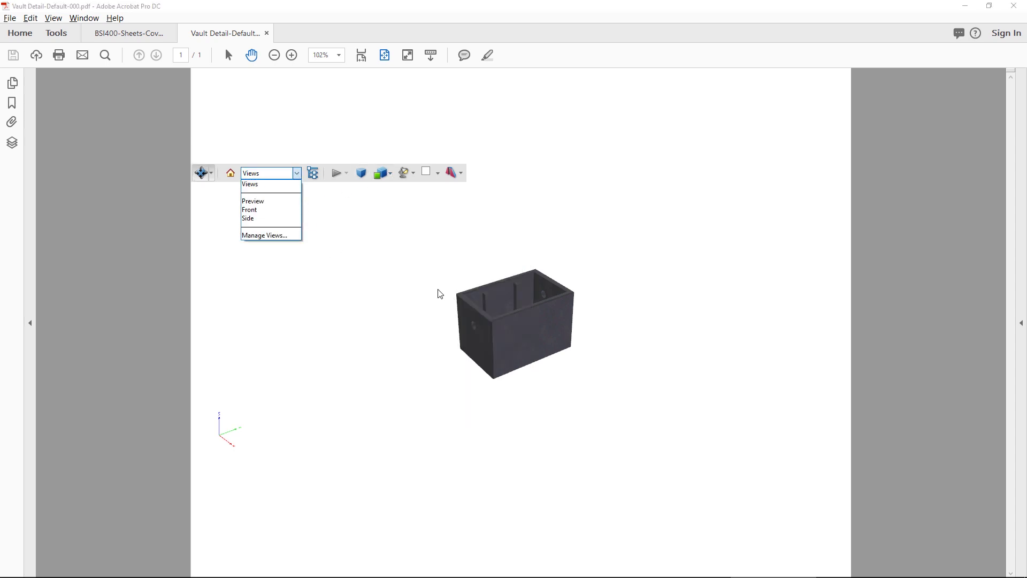
left_click(256, 210)
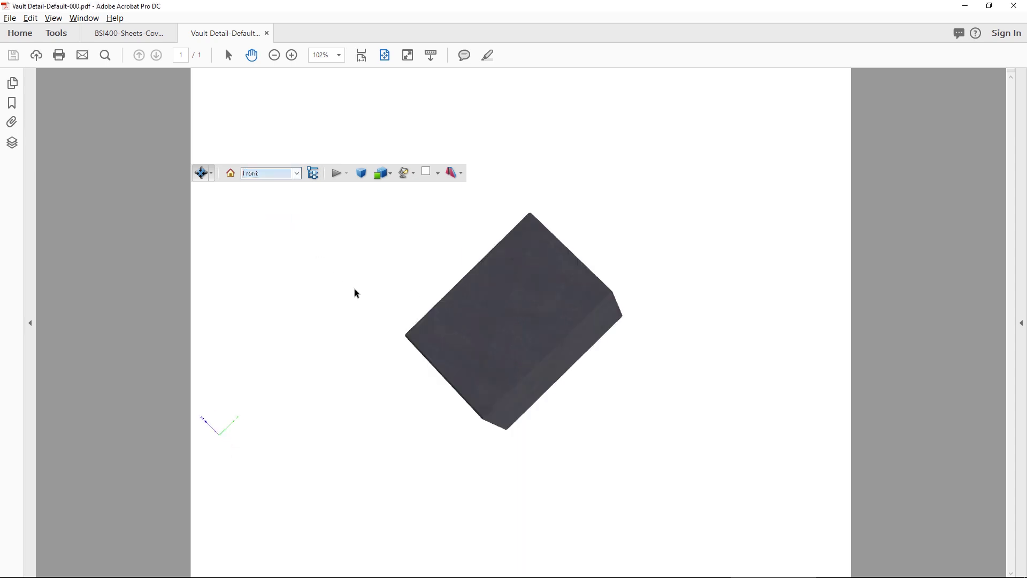
left_click_drag(476, 334, 378, 327)
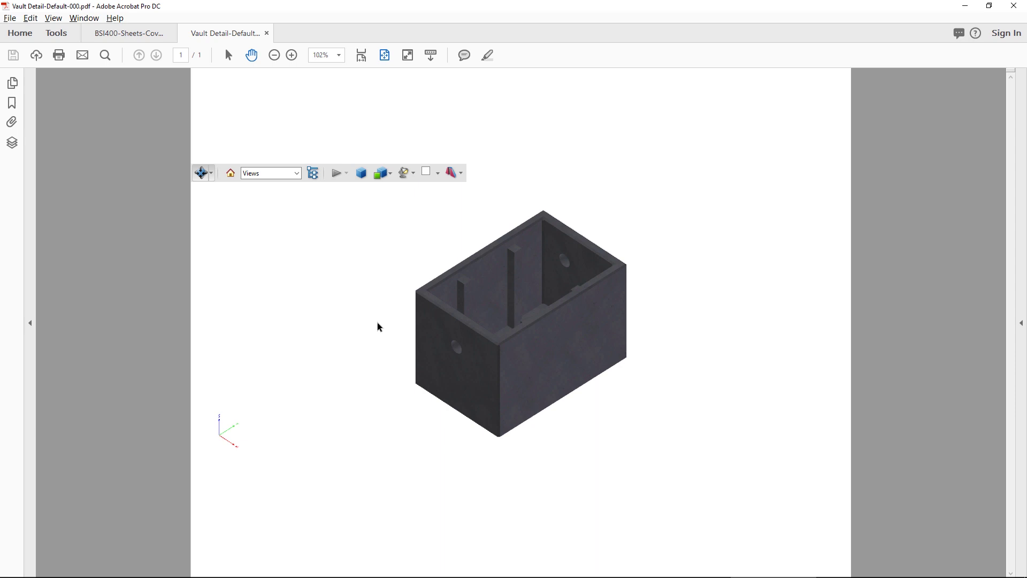
- Open the vault model's Cross Section Properties, place the dialog beside the model and enable the cross section
left_click(464, 174)
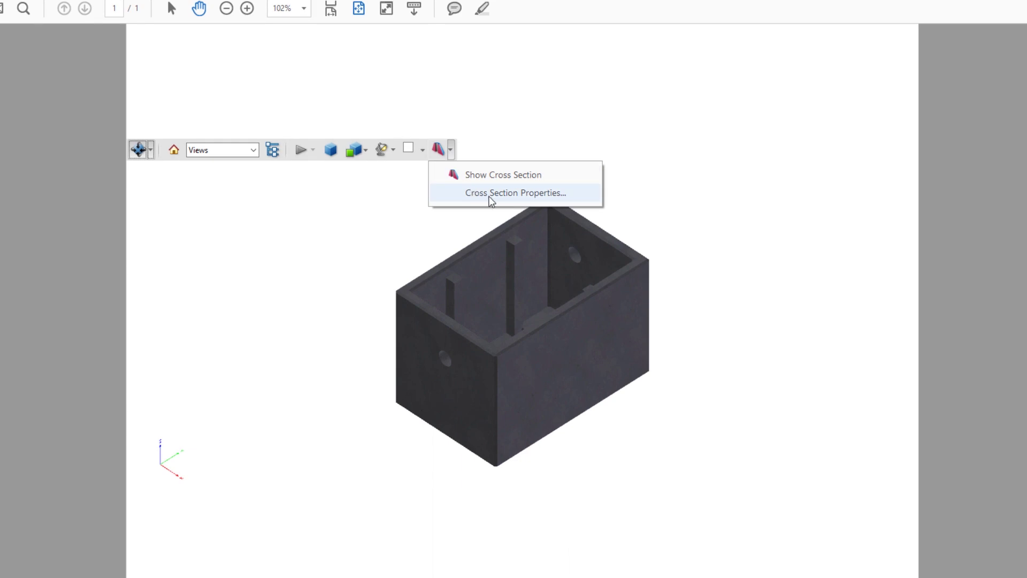
left_click(491, 194)
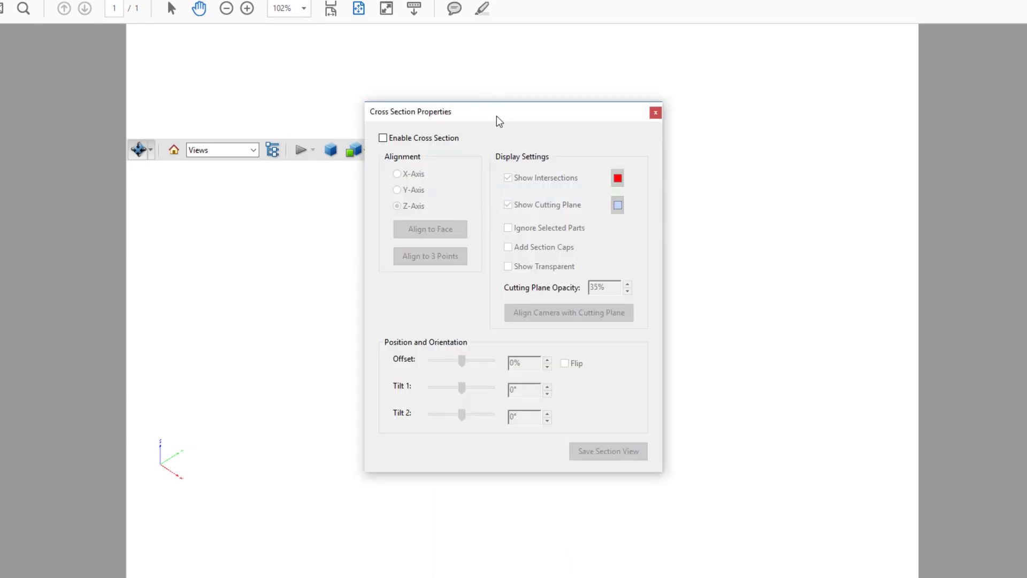
left_click_drag(498, 121, 774, 121)
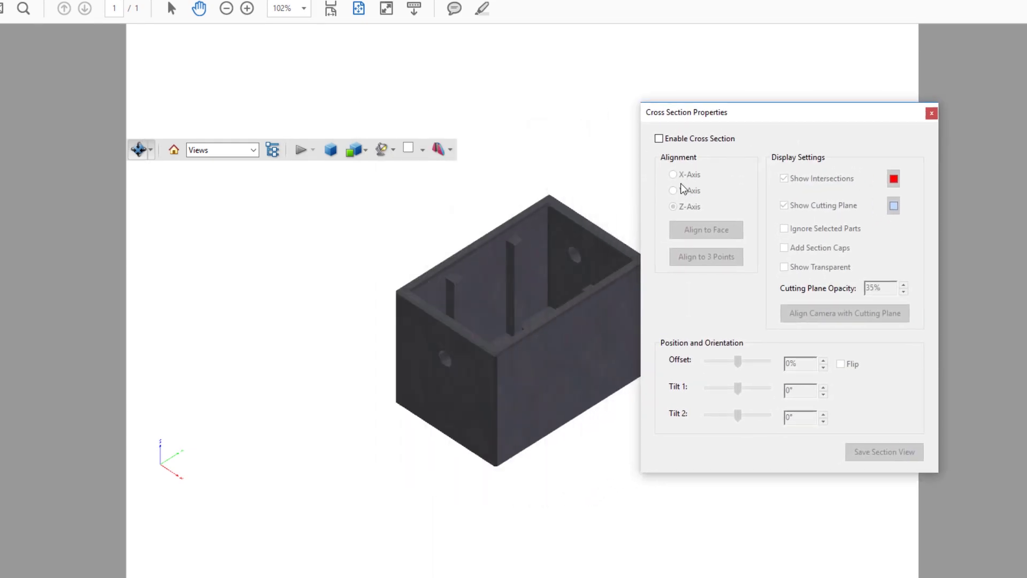
left_click(659, 139)
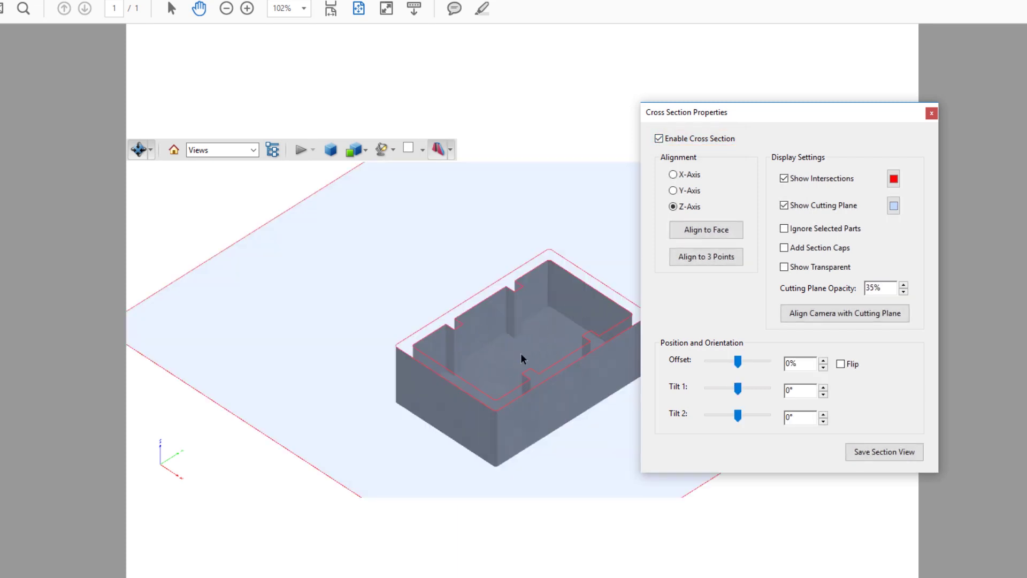
- Try the Y-axis alignment for the cutting plane, settle on the X-axis and shift its offset to about 8%
left_click(673, 191)
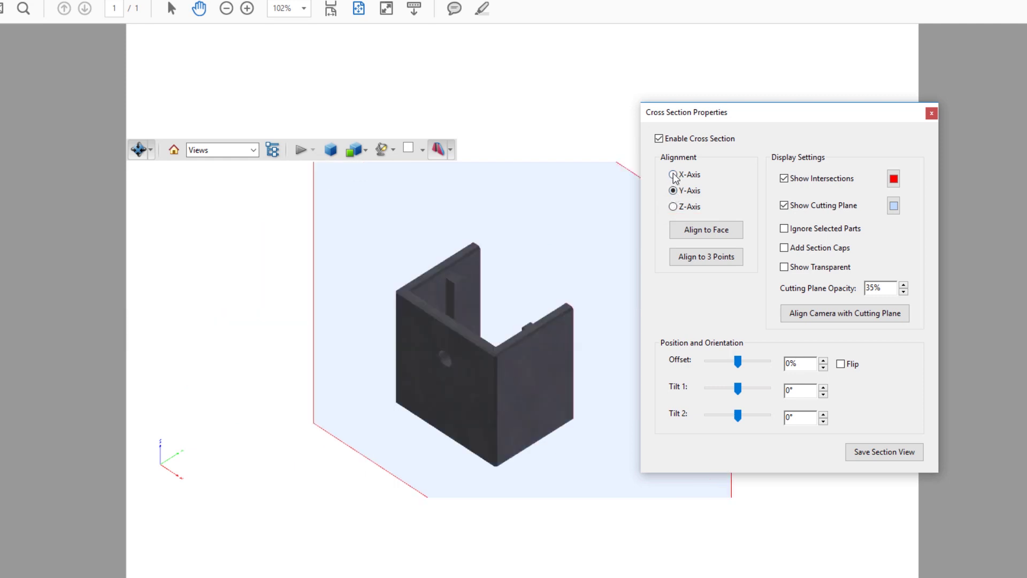
left_click(674, 175)
left_click_drag(530, 412, 314, 332)
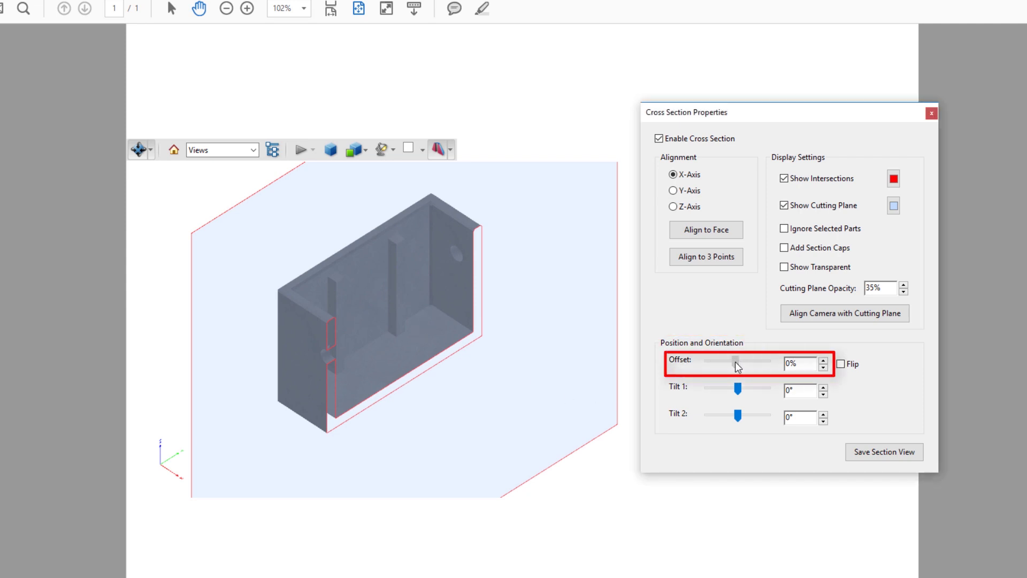
mouse_move(736, 362)
left_mouse_down()
mouse_move(759, 368)
mouse_move(738, 370)
left_mouse_up()
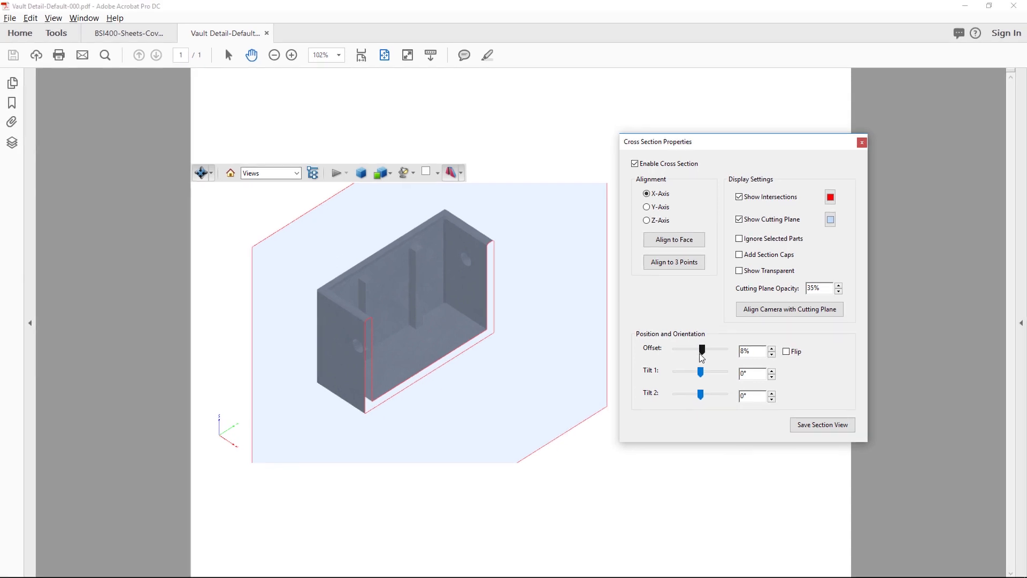